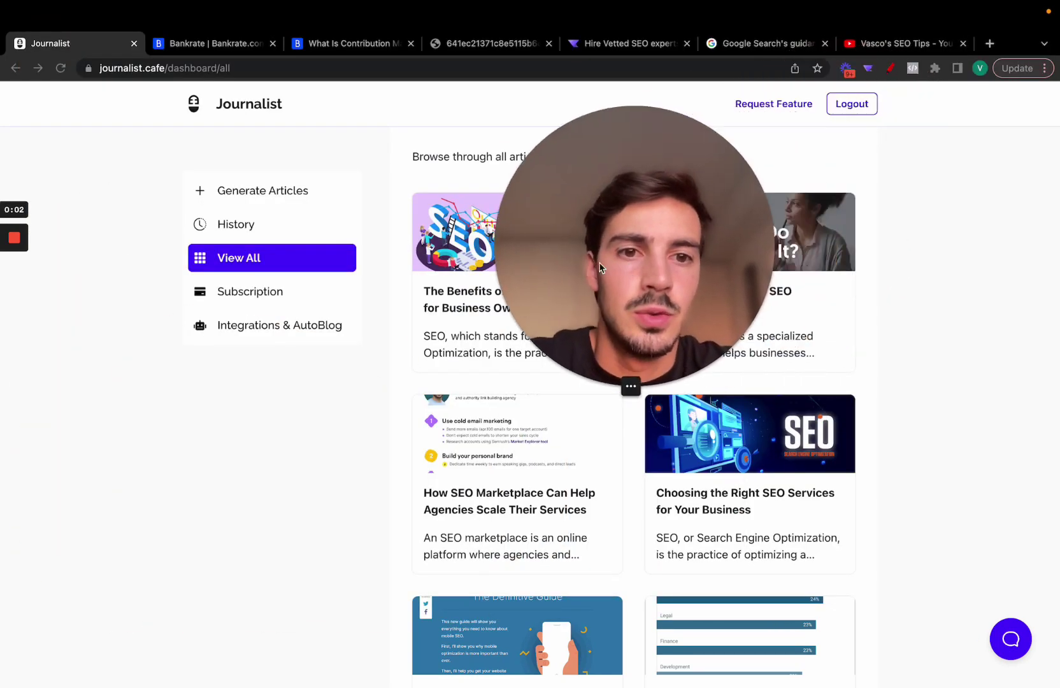
# From the View All article list, go to the Generate Articles form (5 articles, English).
pyautogui.click(573, 385)
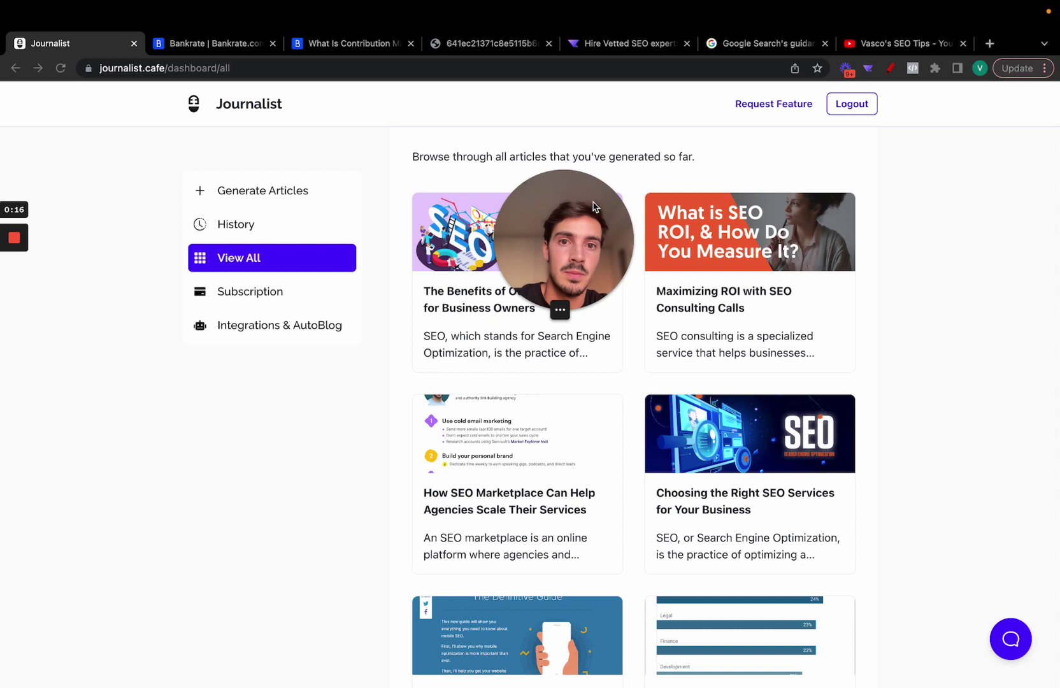
pyautogui.moveTo(593, 206); pyautogui.dragTo(581, 168)
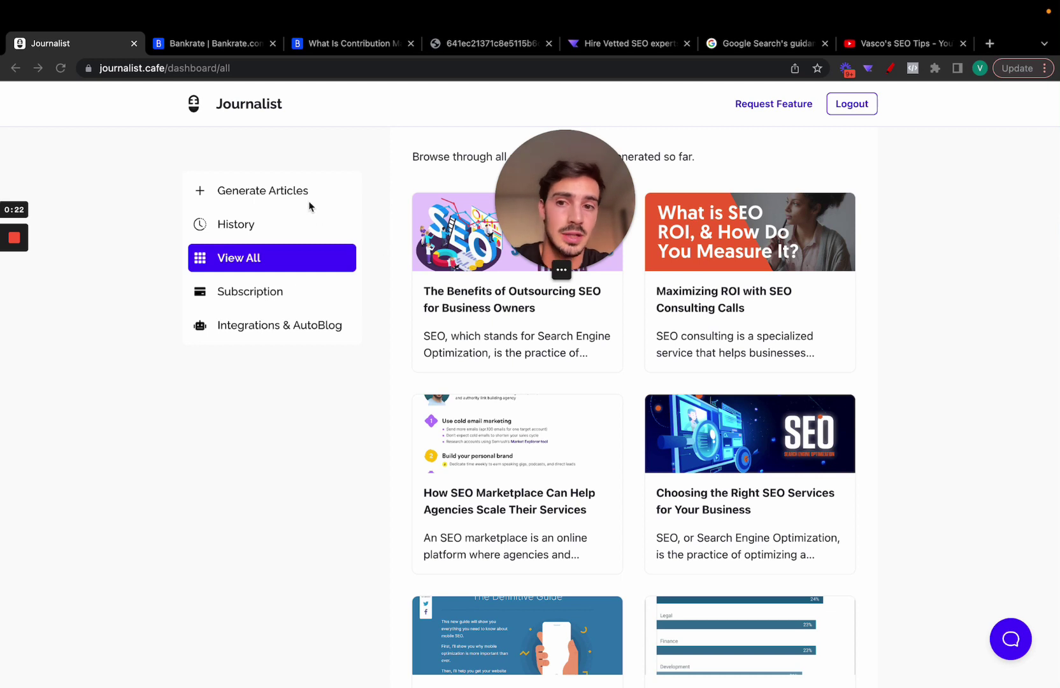
pyautogui.click(279, 193)
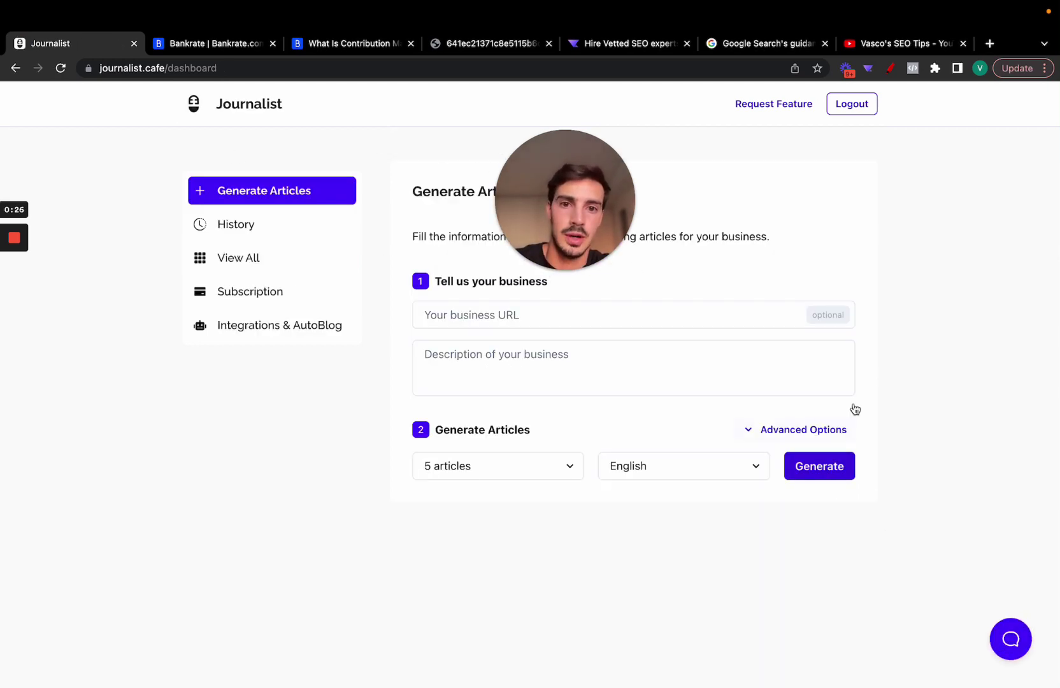
# Draw a red arrow at the form's intro line, clear it, then go to the YouTube SEO videos.
pyautogui.click(891, 68)
pyautogui.moveTo(917, 232); pyautogui.dragTo(920, 232)
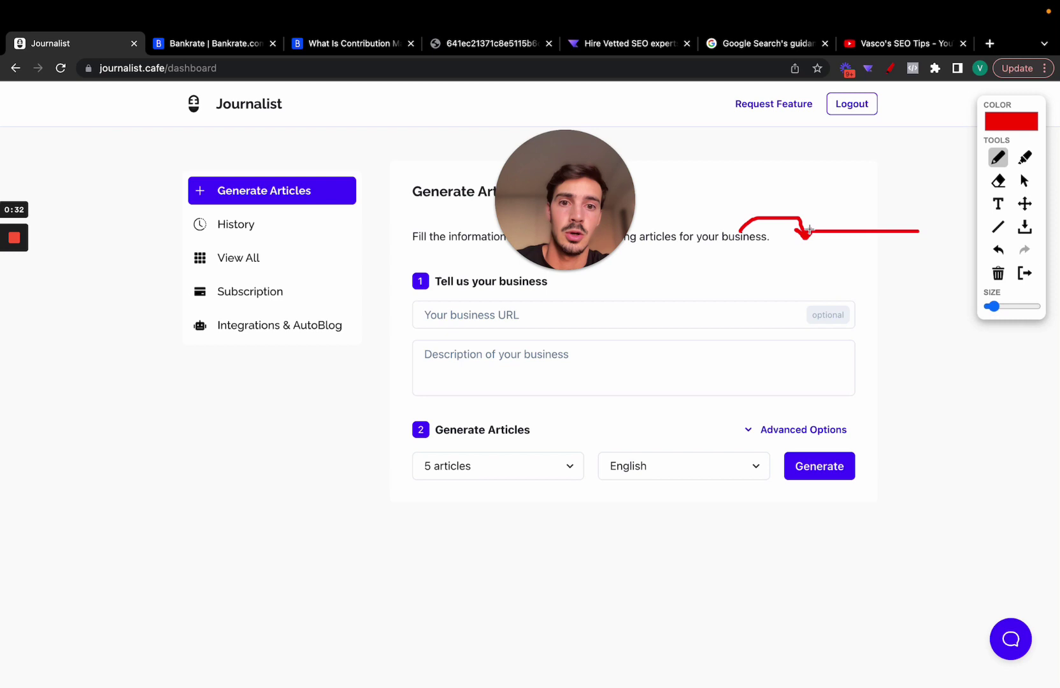
pyautogui.click(1023, 275)
pyautogui.click(880, 43)
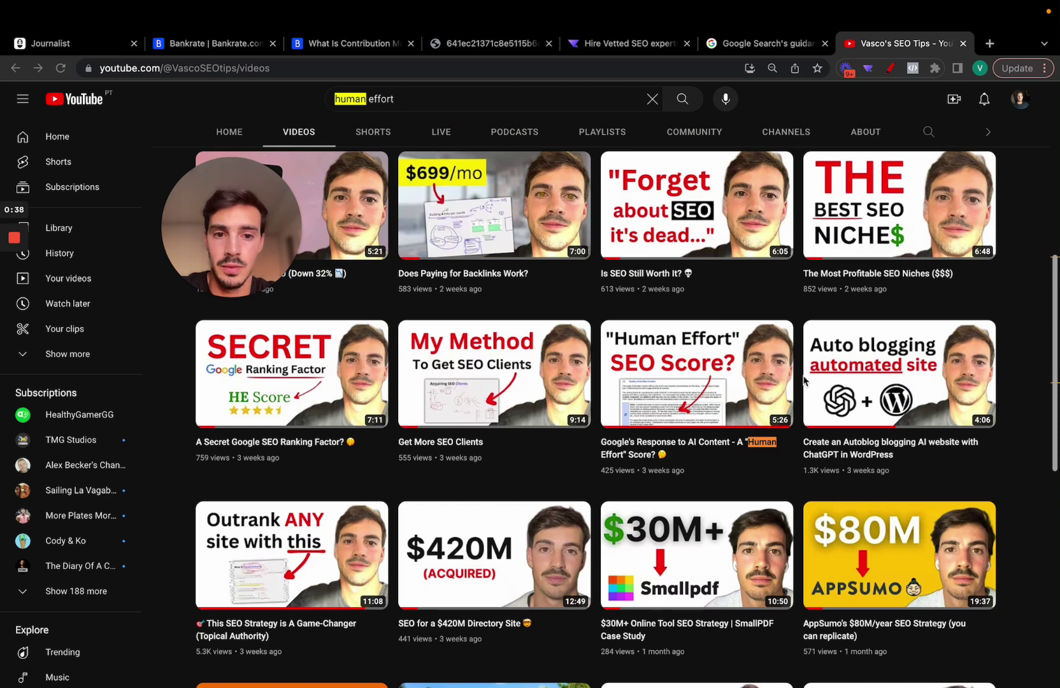
# Browse the YouTube channel's Videos grid of SEO tip videos.
pyautogui.click(1007, 305)
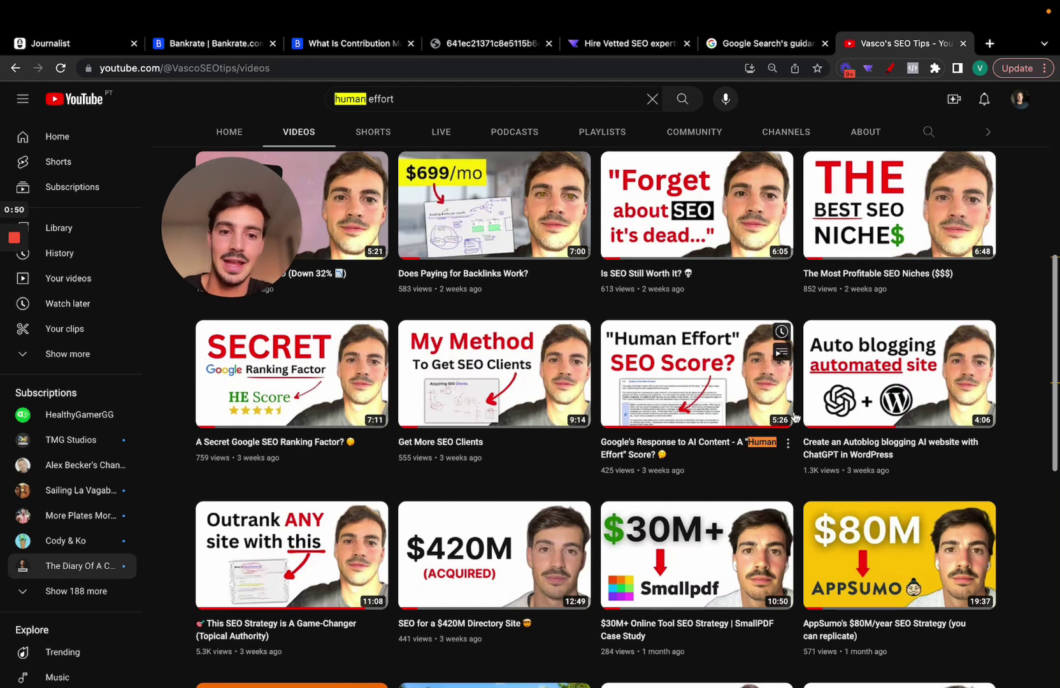
pyautogui.moveTo(696, 418)
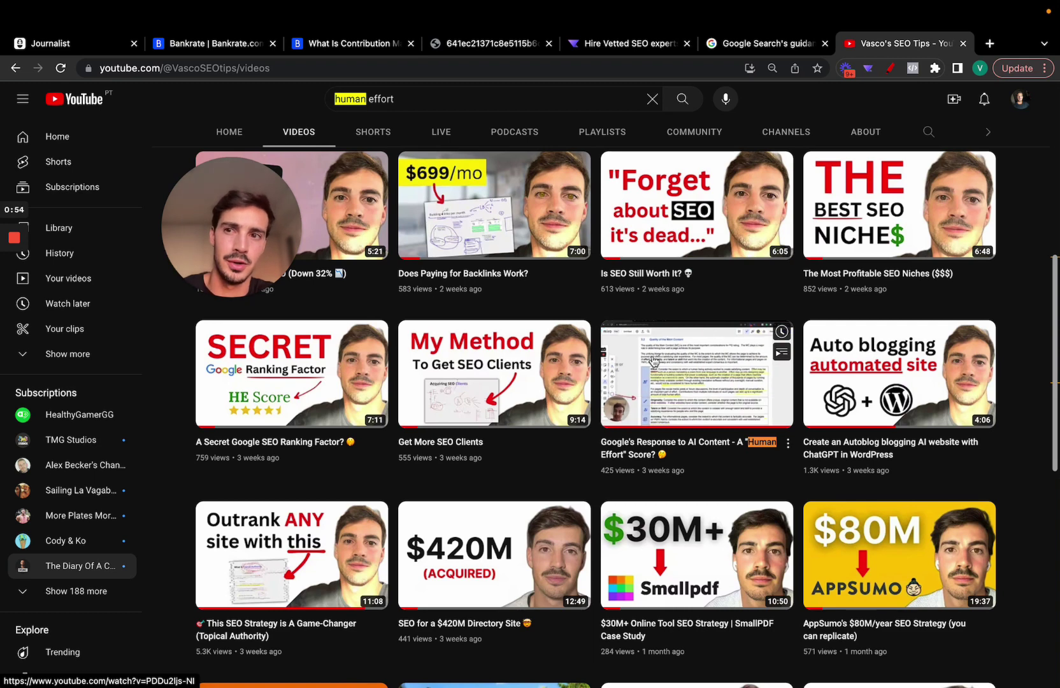
# Back in Journalist, expand Advanced Options to reveal image enrichment, then switch to the Bankrate tab.
pyautogui.click(120, 48)
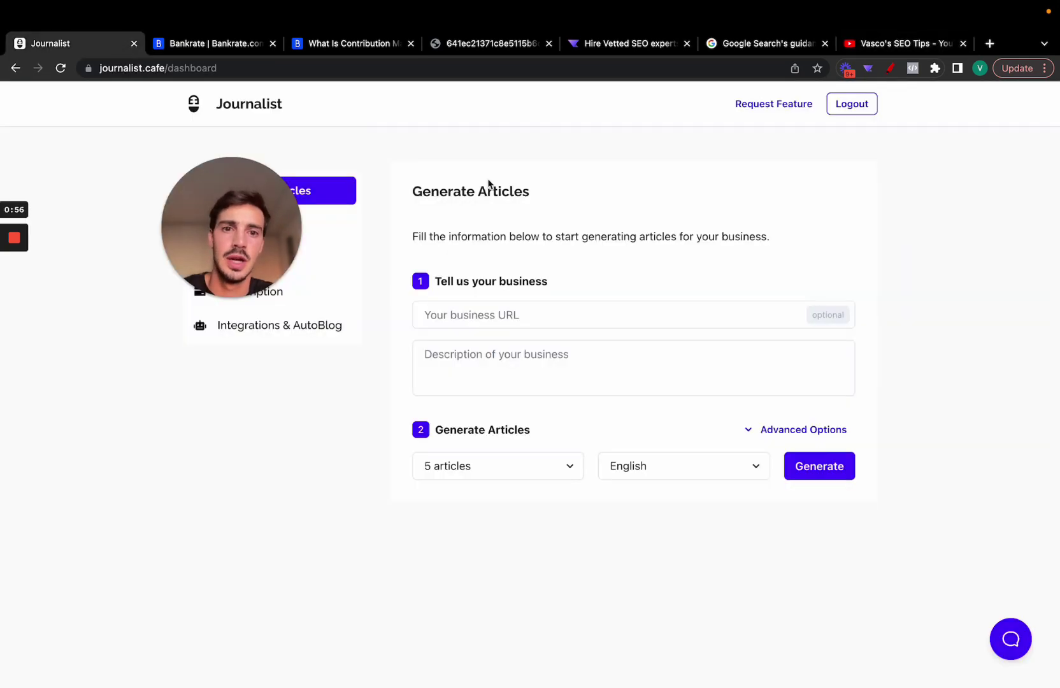
pyautogui.moveTo(202, 204); pyautogui.dragTo(883, 151)
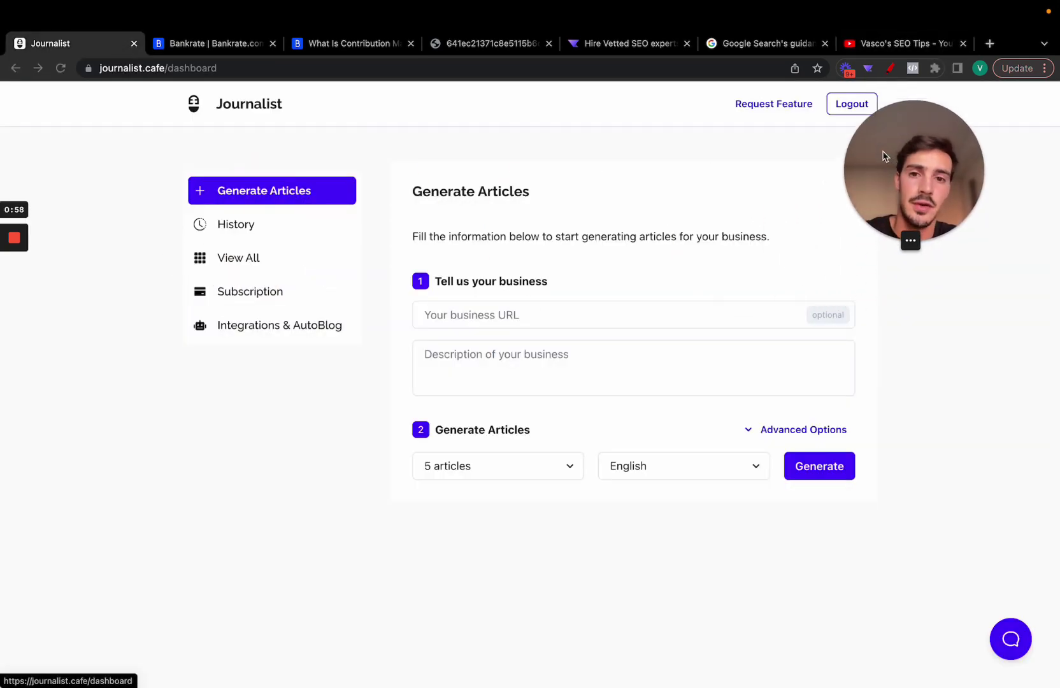
pyautogui.click(798, 431)
pyautogui.moveTo(883, 233); pyautogui.dragTo(566, 234)
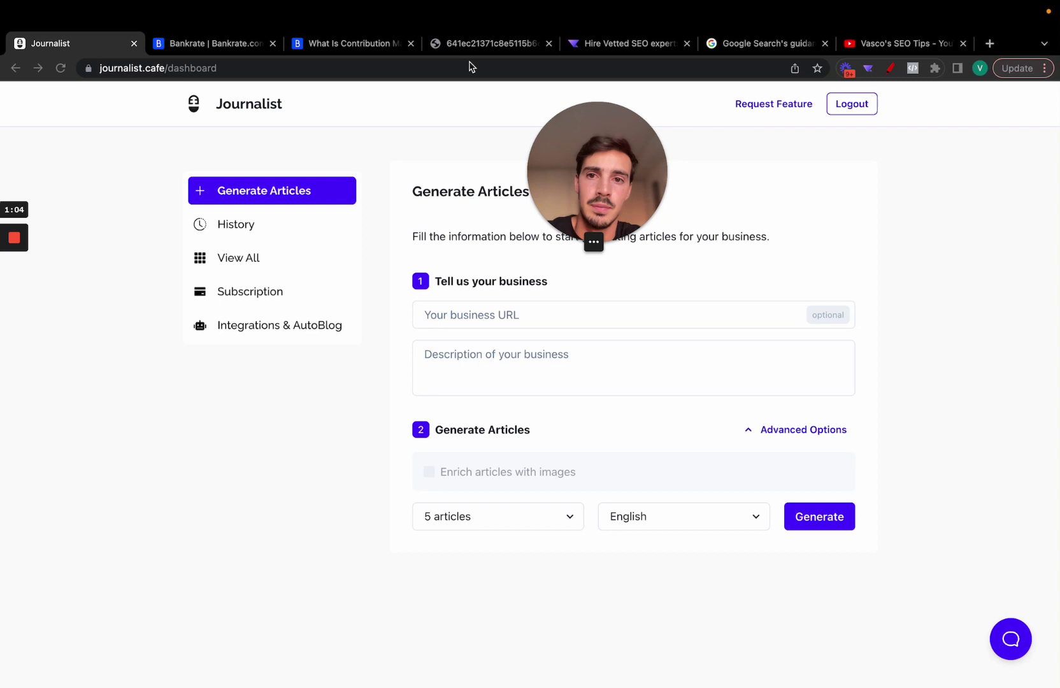
pyautogui.click(446, 42)
# Open the Bankrate contribution margin article and scroll through it.
pyautogui.click(365, 43)
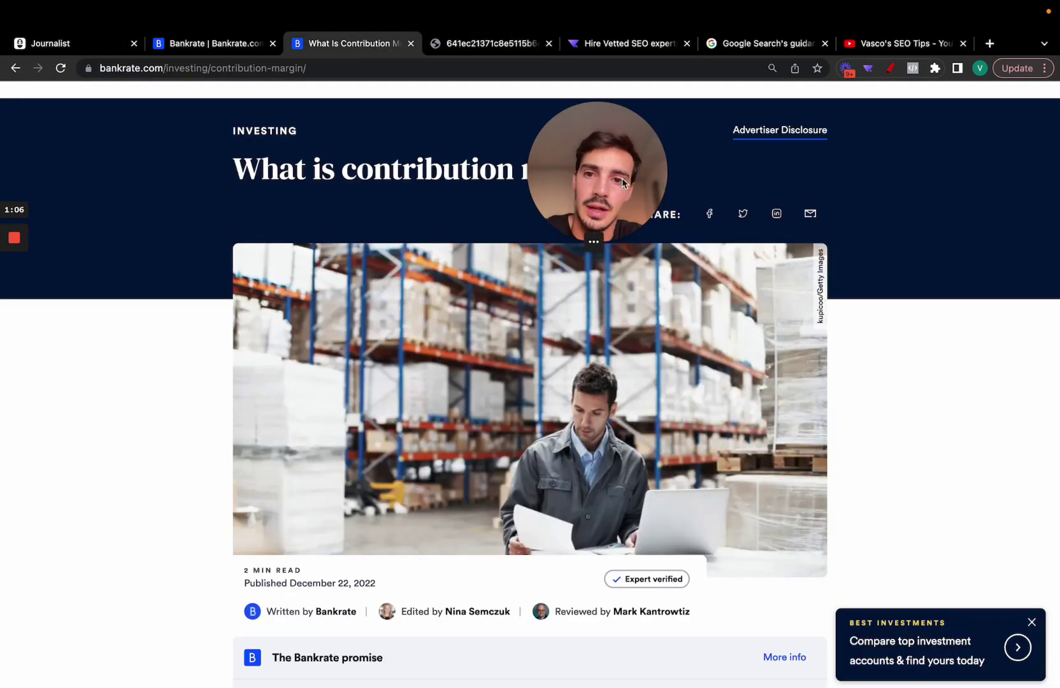
pyautogui.moveTo(622, 178); pyautogui.dragTo(936, 197)
pyautogui.scroll(-4, 219, 248)
pyautogui.scroll(-15, 218, 249)
pyautogui.scroll(18, 218, 247)
pyautogui.scroll(-4, 223, 248)
# Inspect and highlight the article's Written by, Edited by and Reviewed by credits.
pyautogui.moveTo(460, 223)
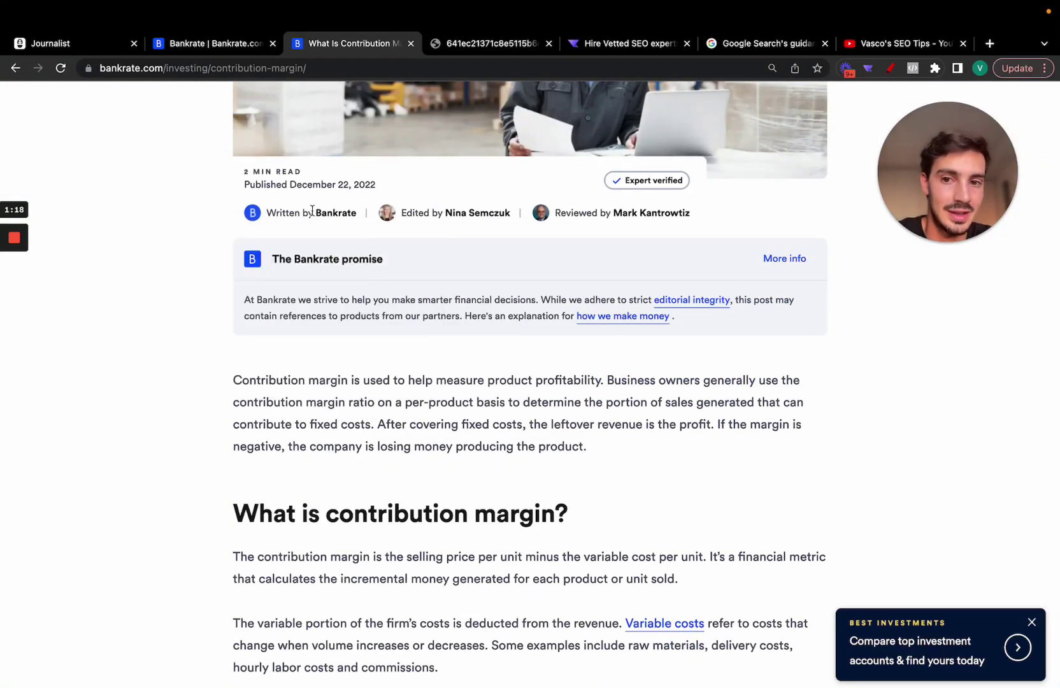
pyautogui.moveTo(316, 213)
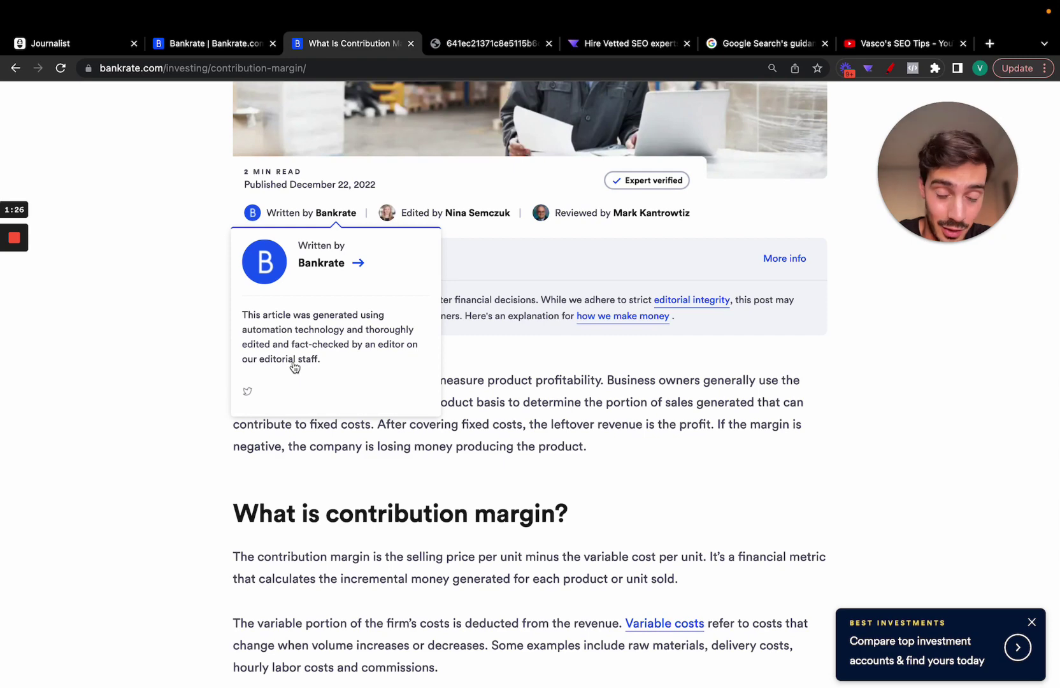
pyautogui.scroll(5, 303, 222)
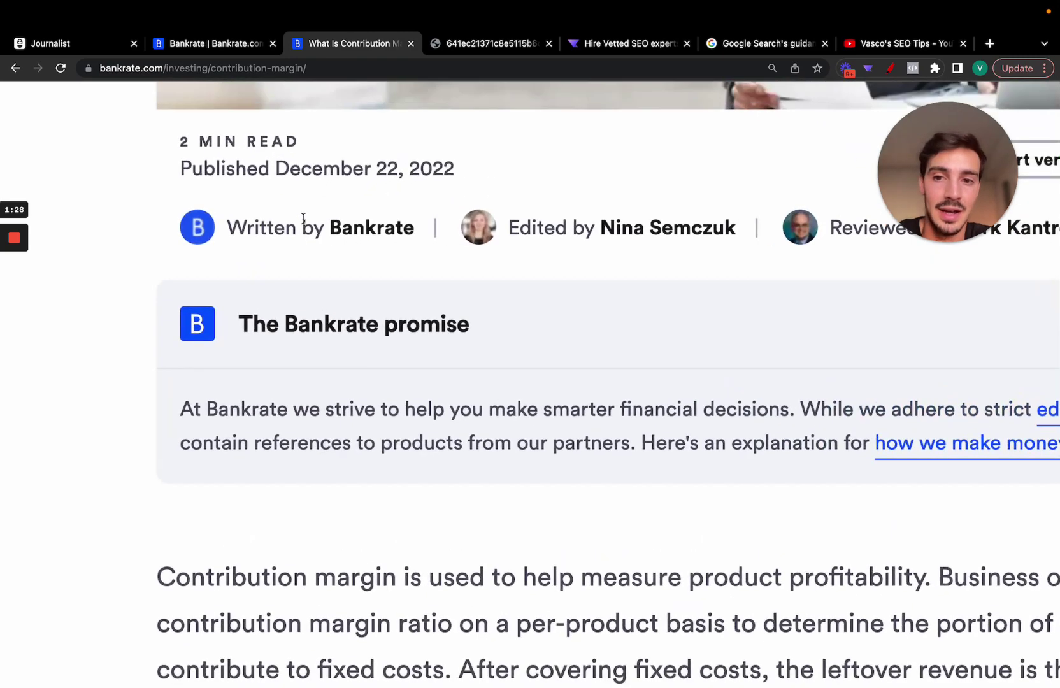
pyautogui.hscroll(3, 290, 245)
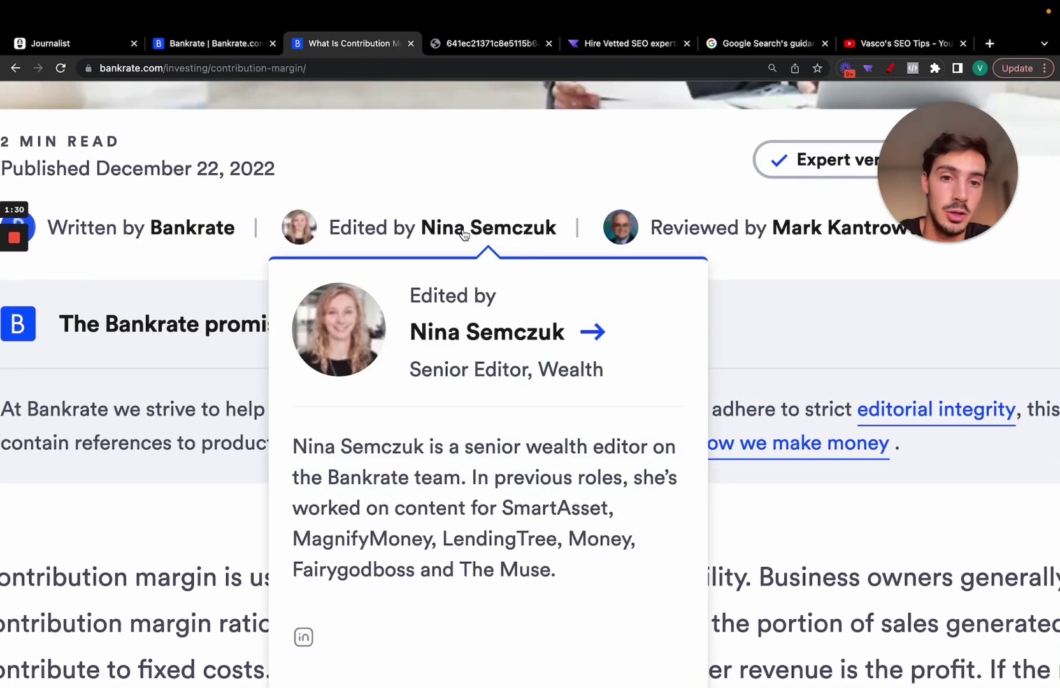
pyautogui.scroll(-5, 464, 234)
pyautogui.moveTo(623, 239)
pyautogui.scroll(-5, 622, 239)
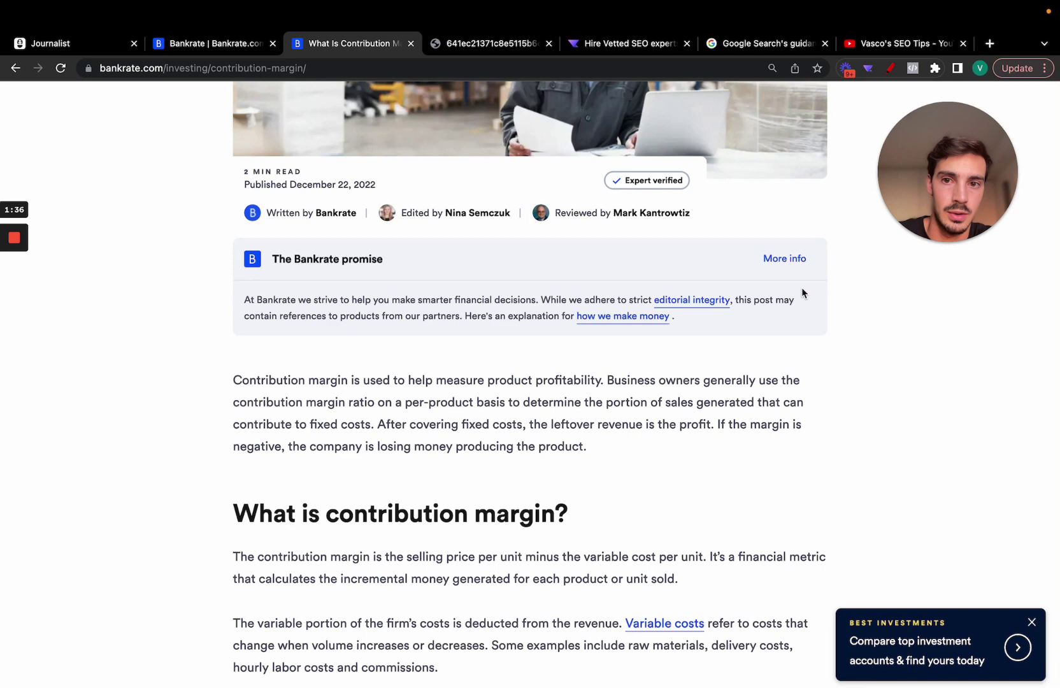
pyautogui.moveTo(514, 216); pyautogui.dragTo(628, 210)
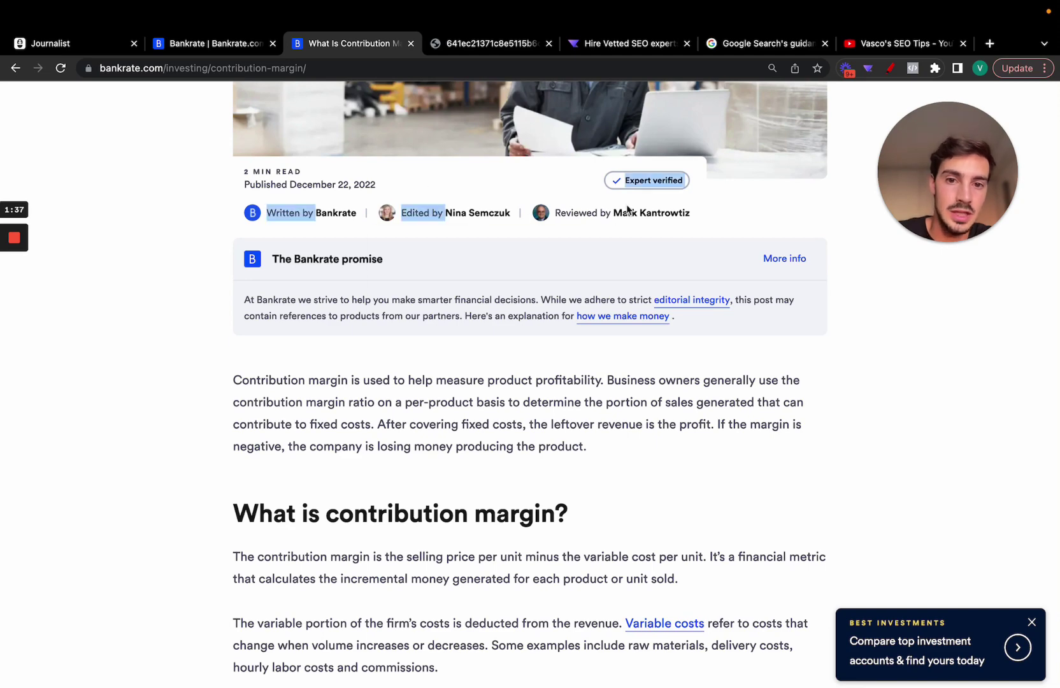
# Check the Journalist dashboard, revisit the Bankrate article, and open the Ahrefs keyword screenshot.
pyautogui.click(95, 45)
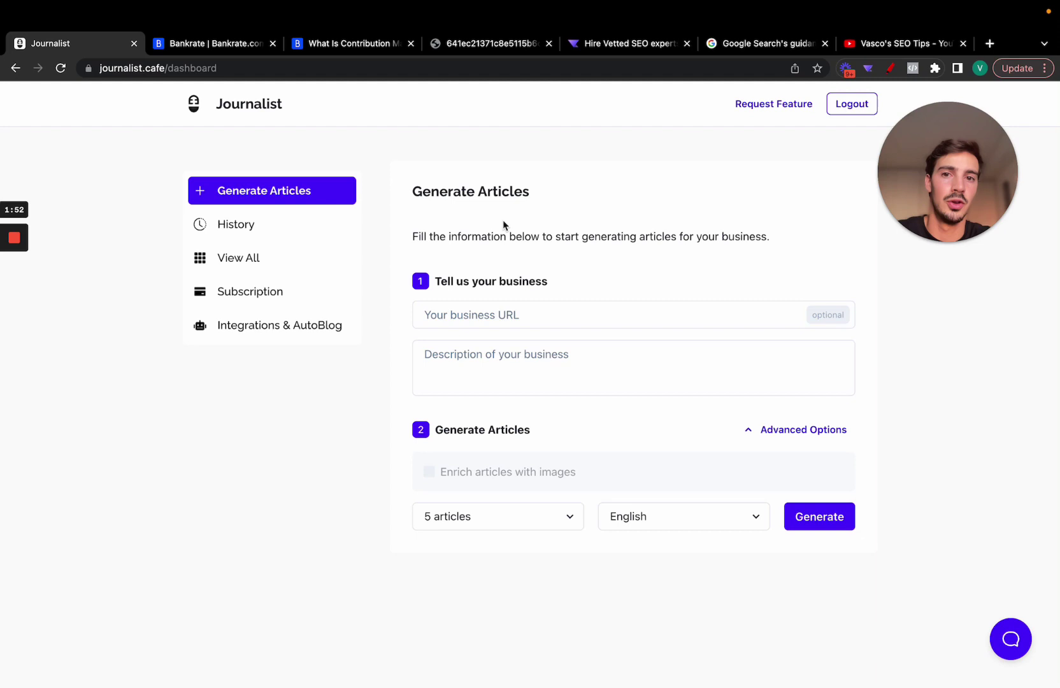
pyautogui.click(367, 45)
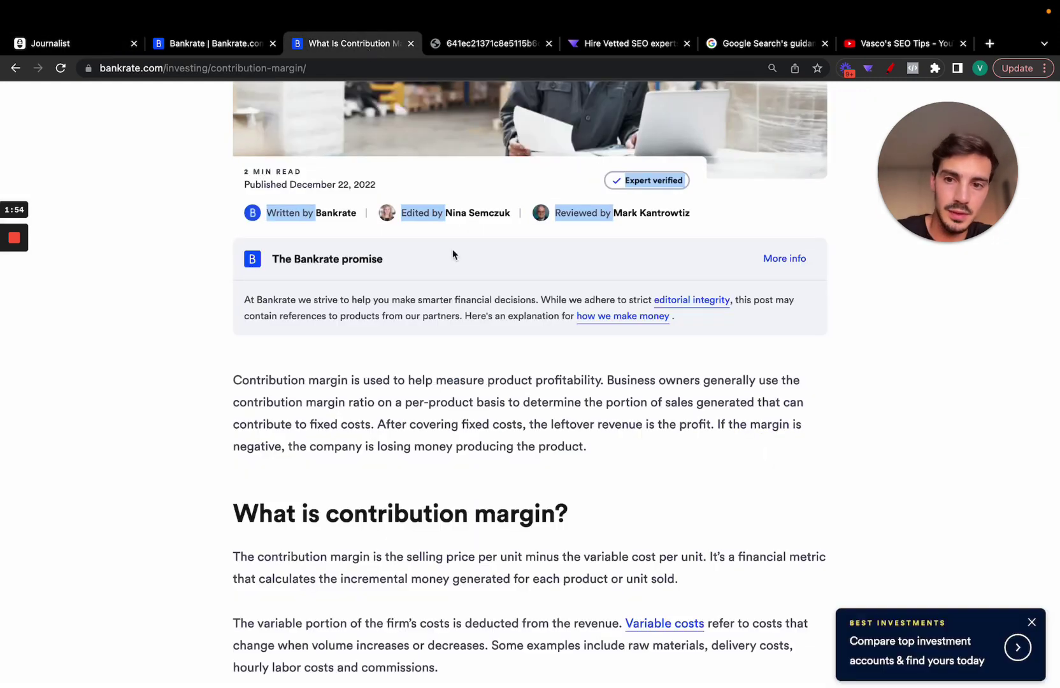
pyautogui.scroll(-1, 605, 382)
pyautogui.scroll(1, 608, 392)
pyautogui.click(494, 43)
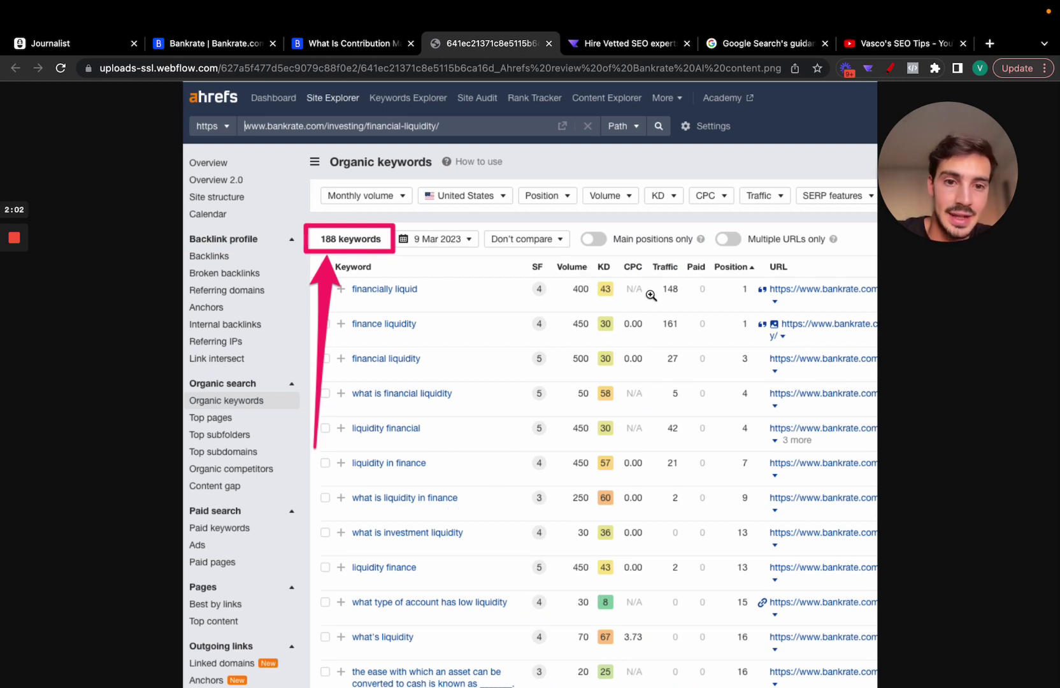
# Zoom in and back out on the Ahrefs screenshot showing 188 organic keywords.
pyautogui.click(591, 292)
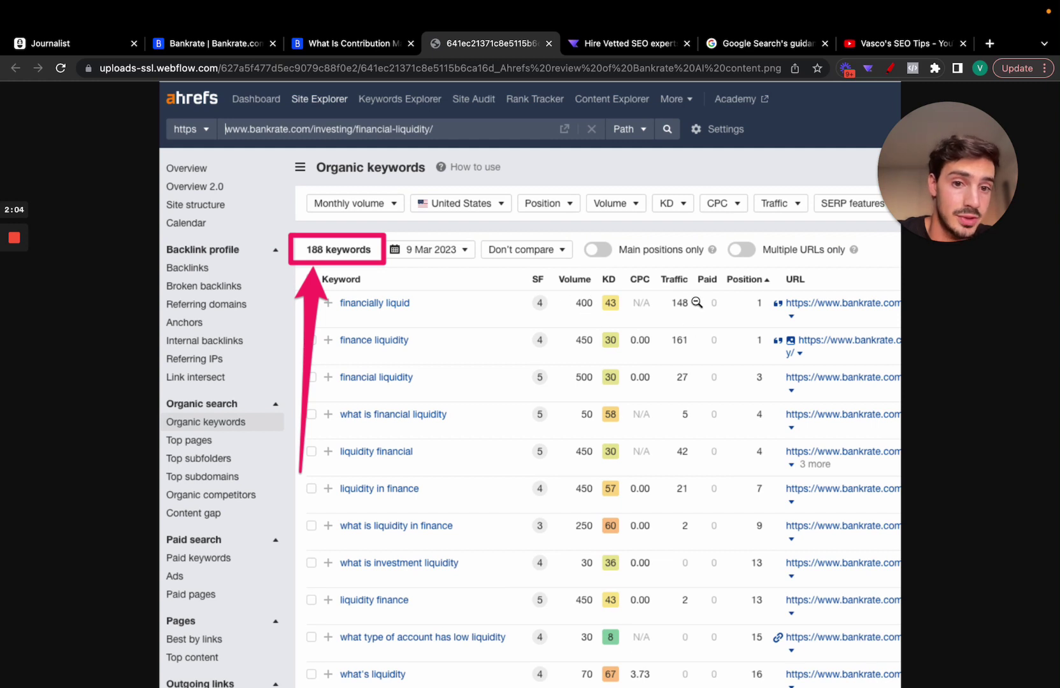
pyautogui.click(689, 288)
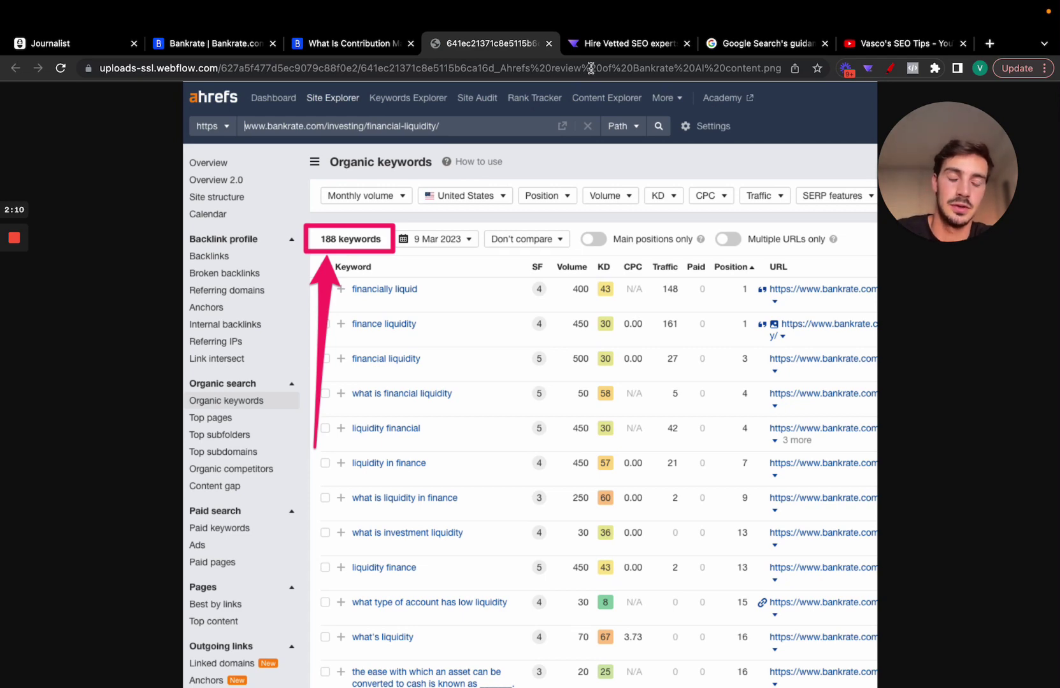
pyautogui.click(610, 55)
# Open Google's AI-generated content guidance, move its tab before the hiring page, and scroll it.
pyautogui.click(758, 43)
pyautogui.moveTo(759, 44); pyautogui.dragTo(628, 44)
pyautogui.moveTo(953, 180); pyautogui.dragTo(92, 382)
pyautogui.scroll(-2, 332, 249)
pyautogui.scroll(-1, 331, 250)
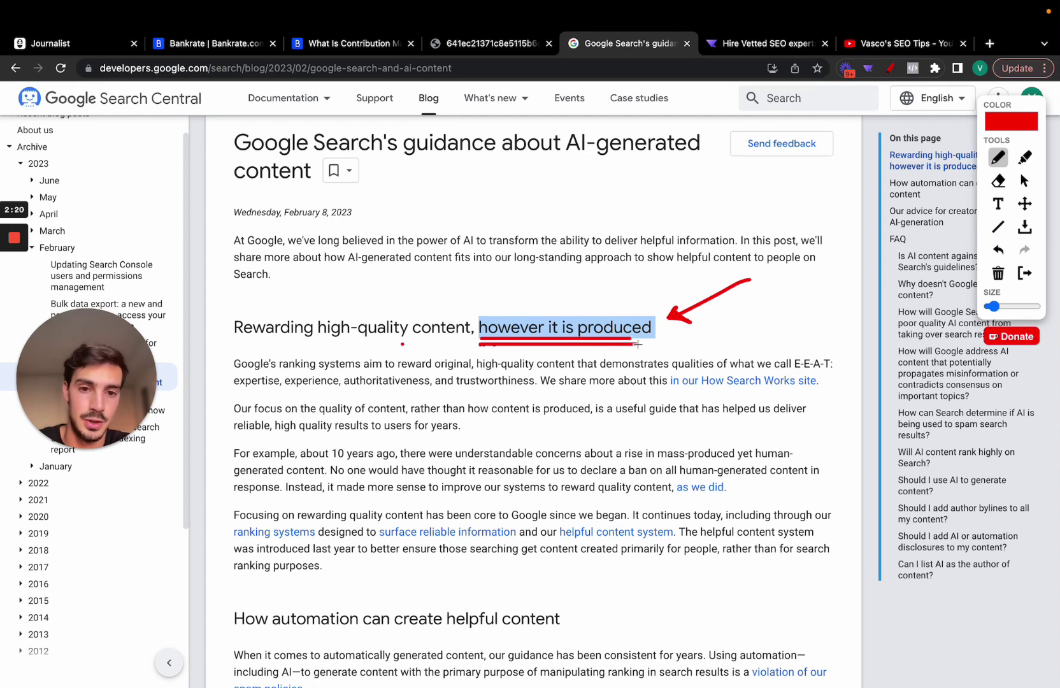
# Underline 'however it is produced' and 'high-quality content' in red, then return to Journalist's form.
pyautogui.moveTo(638, 344); pyautogui.dragTo(631, 345)
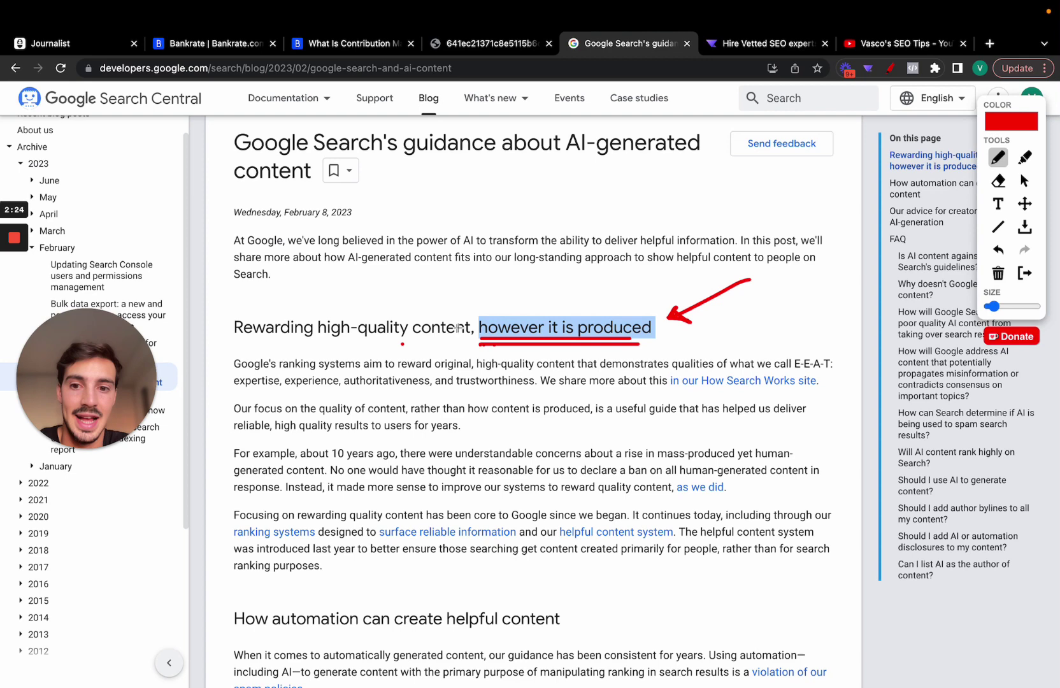
pyautogui.moveTo(297, 340); pyautogui.dragTo(477, 341)
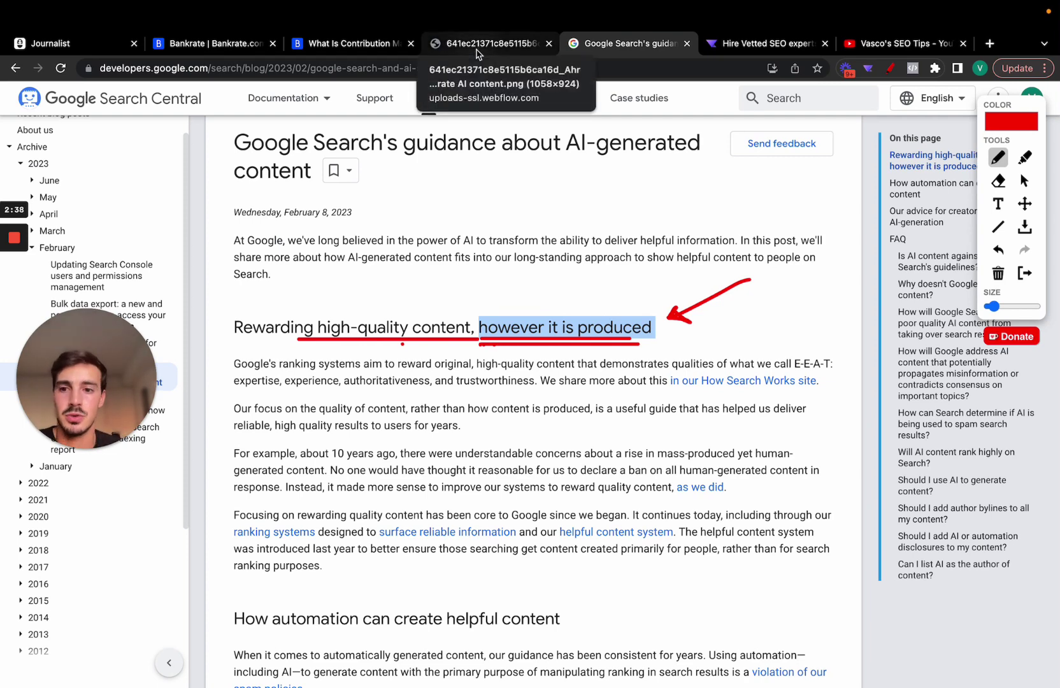
pyautogui.click(100, 45)
pyautogui.moveTo(86, 358); pyautogui.dragTo(582, 155)
pyautogui.click(576, 249)
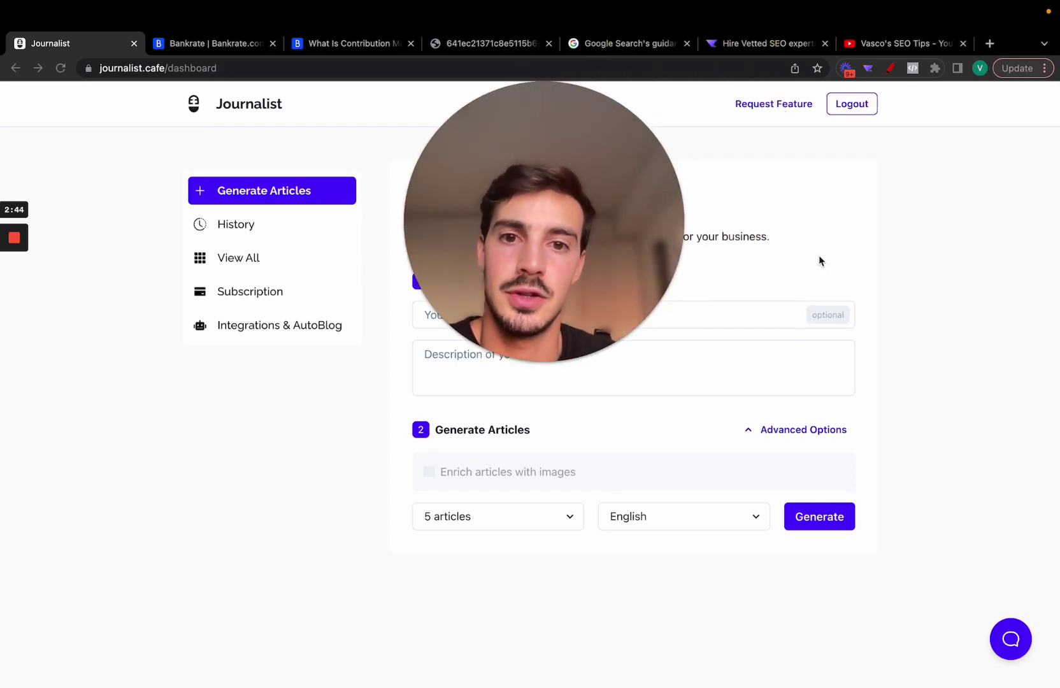
# Glance at the Bankrate article, then return to Journalist's Generate Articles form.
pyautogui.click(349, 50)
pyautogui.moveTo(446, 260); pyautogui.dragTo(475, 268)
pyautogui.click(107, 44)
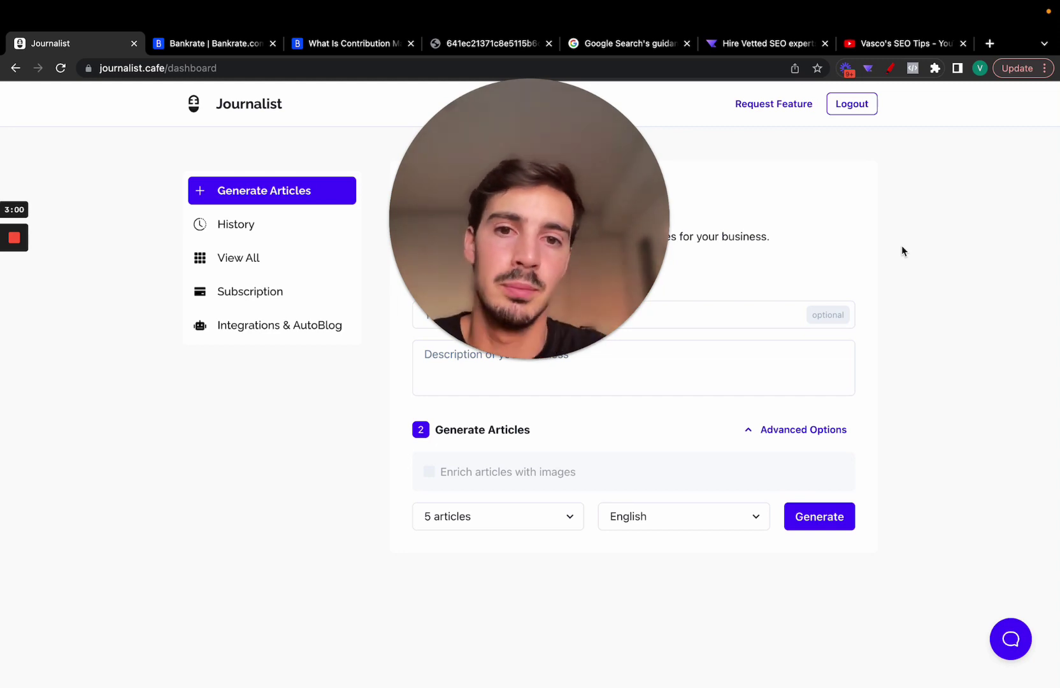
pyautogui.moveTo(462, 167)
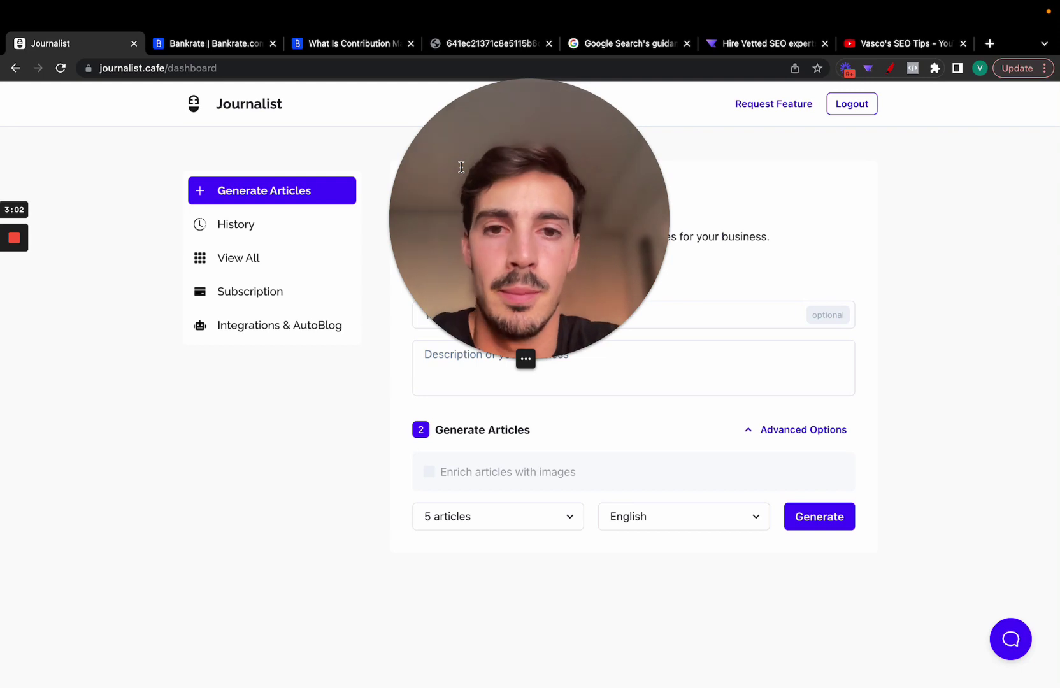
pyautogui.moveTo(477, 164); pyautogui.dragTo(474, 196)
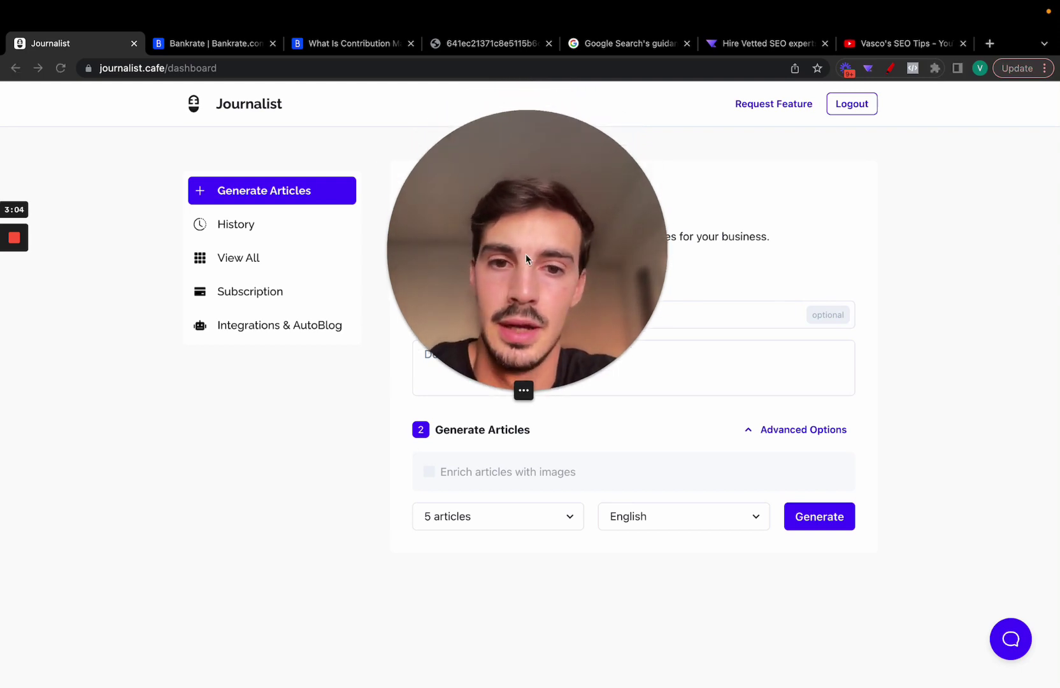
pyautogui.moveTo(527, 254); pyautogui.dragTo(330, 253)
# Open the output language list, scroll through it, and close it unchanged.
pyautogui.click(657, 515)
pyautogui.scroll(-10, 612, 312)
pyautogui.scroll(10, 612, 300)
pyautogui.click(669, 44)
# On Google's AI-content post, underline the heading about rewarding high-quality content.
pyautogui.click(669, 43)
pyautogui.moveTo(331, 254); pyautogui.dragTo(692, 254)
pyautogui.click(663, 391)
pyautogui.moveTo(672, 331); pyautogui.dragTo(855, 250)
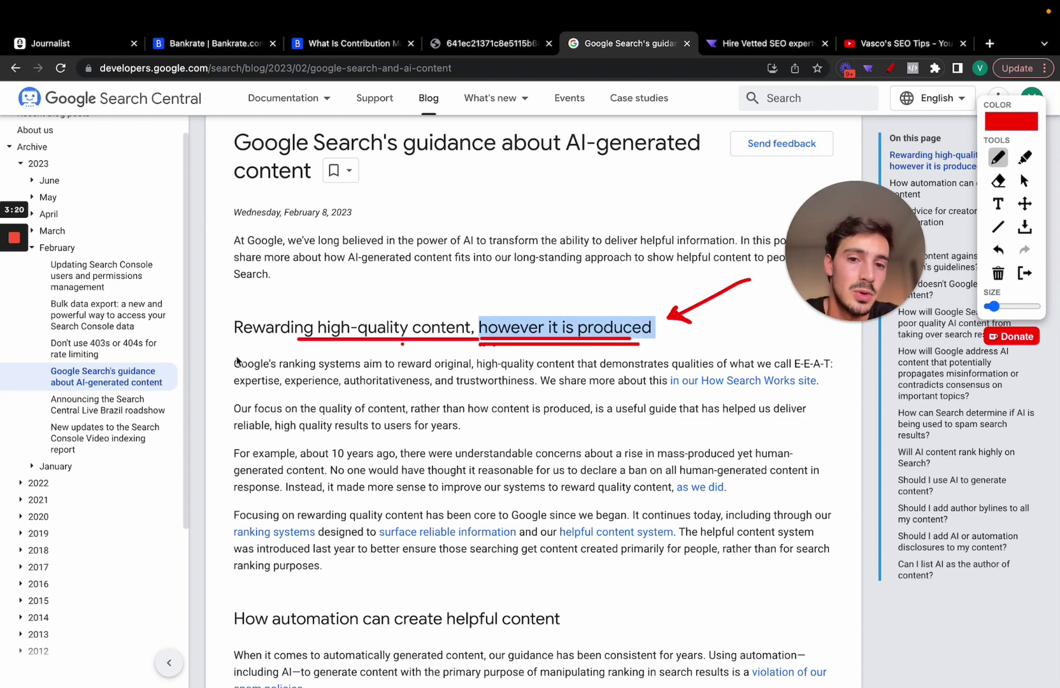
pyautogui.moveTo(234, 352); pyautogui.dragTo(693, 344)
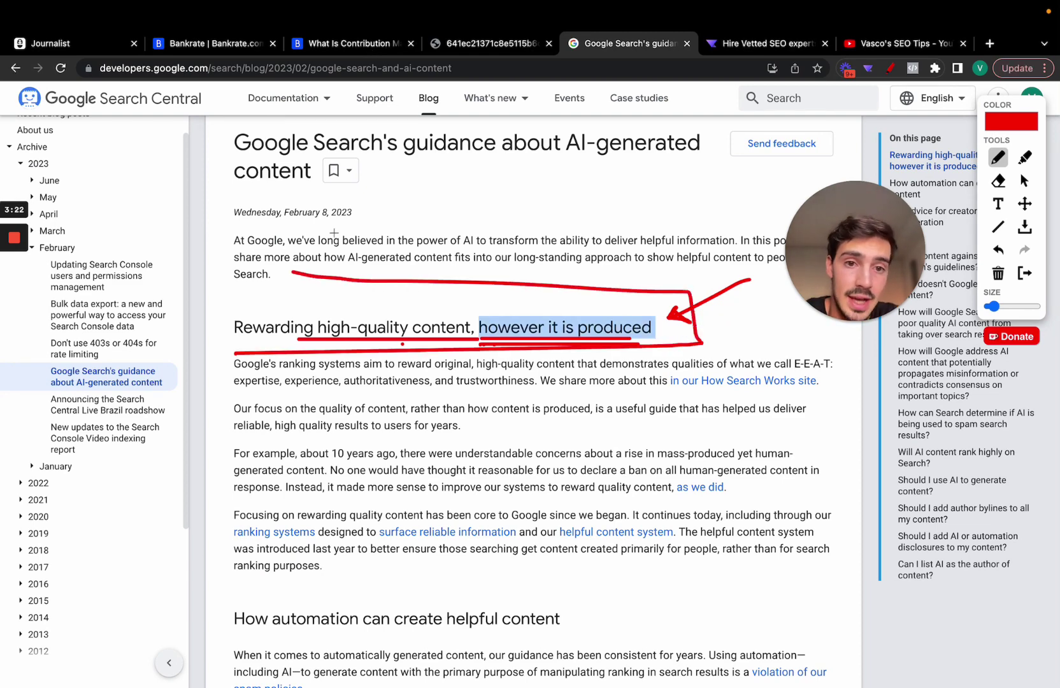
# Revisit the Ahrefs screenshot, Bankrate article and YouTube videos, ending on the Bankrate tab.
pyautogui.click(490, 55)
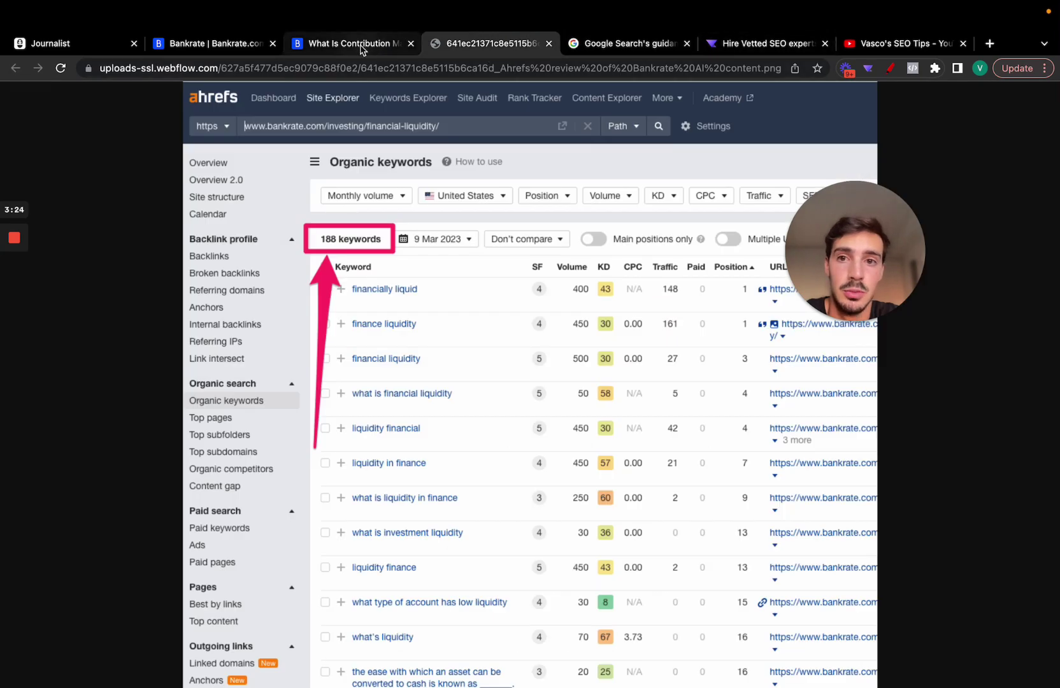
pyautogui.click(347, 43)
pyautogui.click(905, 43)
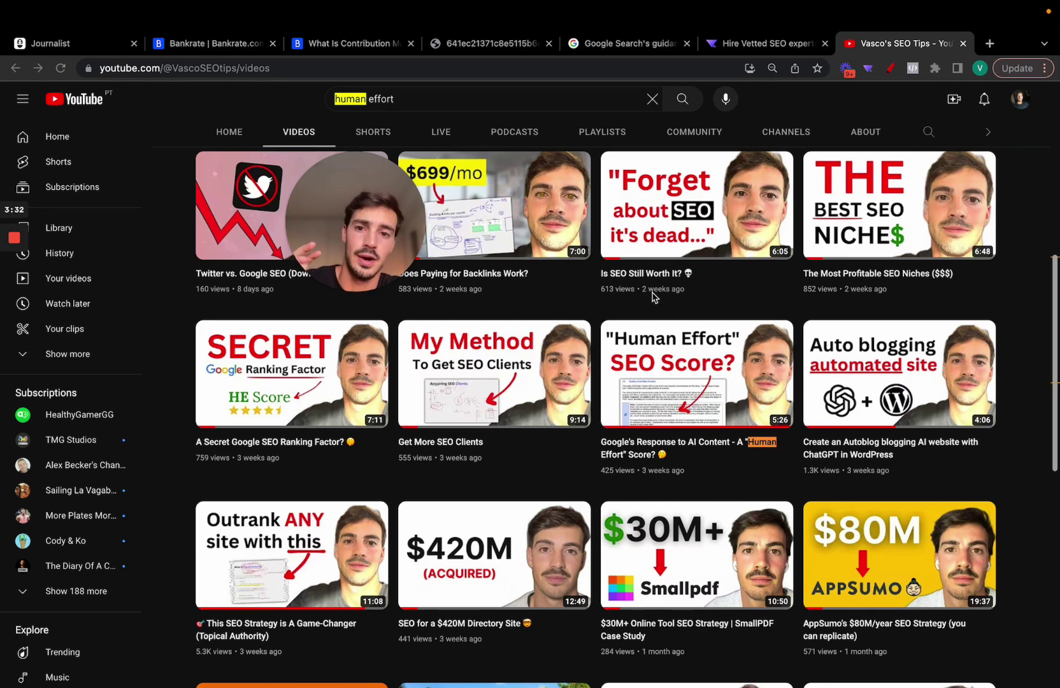
pyautogui.click(357, 42)
# Open the Bankrate author page and scroll its latest articles.
pyautogui.click(214, 42)
pyautogui.moveTo(348, 225)
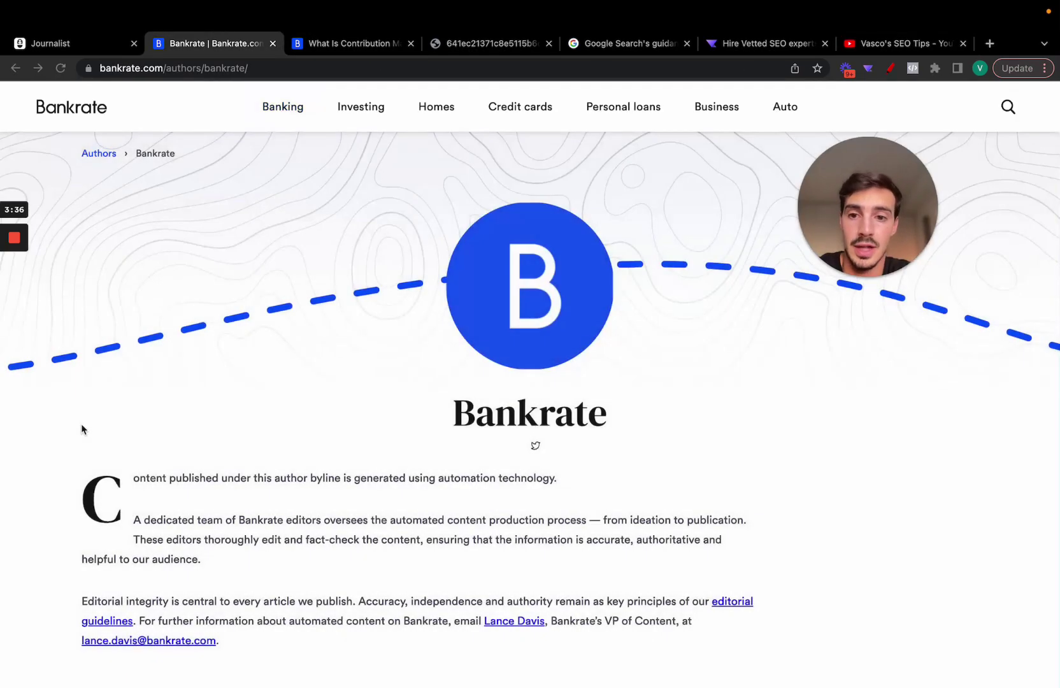
pyautogui.scroll(-15, 81, 421)
pyautogui.scroll(12, 357, 353)
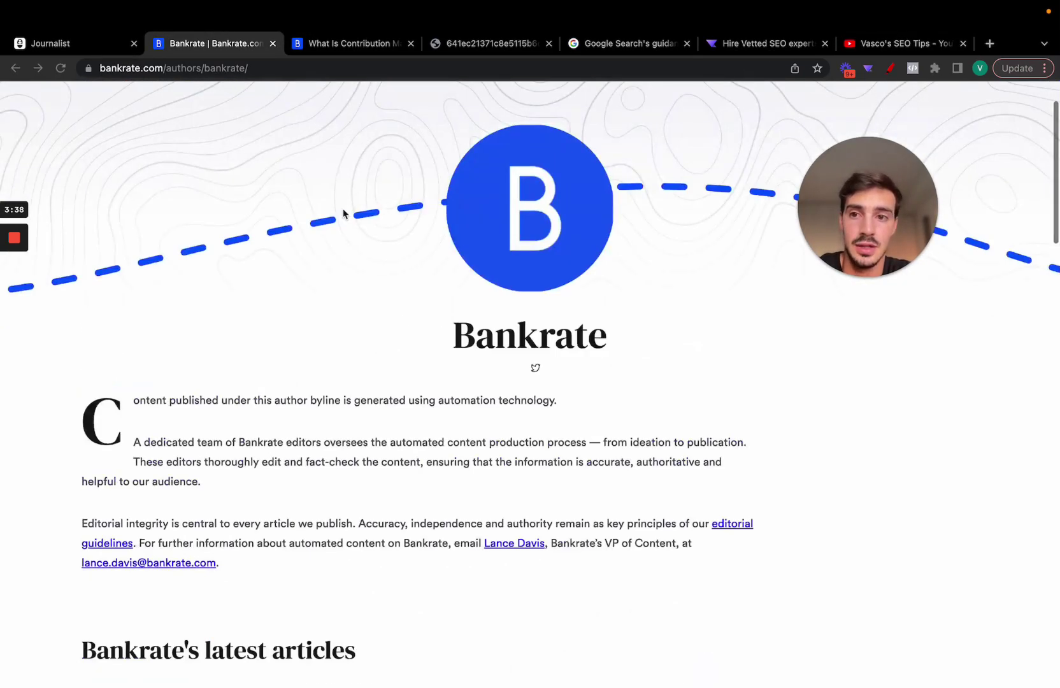
pyautogui.scroll(2, 344, 213)
# Highlight 'authors' and 'bankrate' in the page address and scroll the article list.
pyautogui.doubleClick(180, 68)
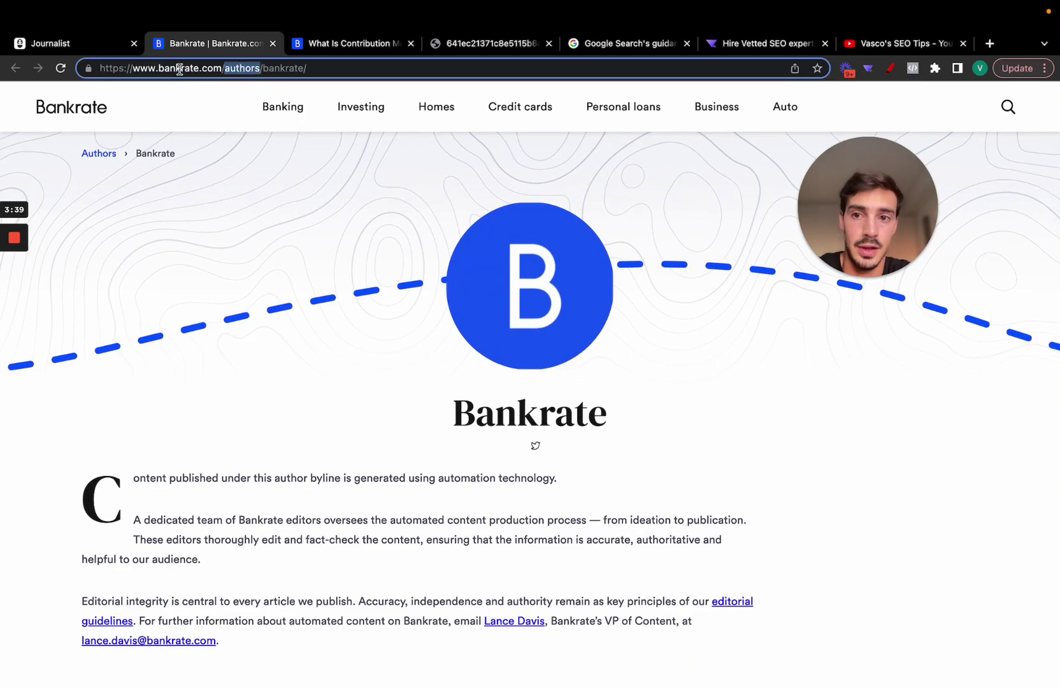
pyautogui.doubleClick(273, 69)
pyautogui.scroll(-8, 663, 449)
pyautogui.scroll(-15, 672, 454)
pyautogui.scroll(12, 673, 453)
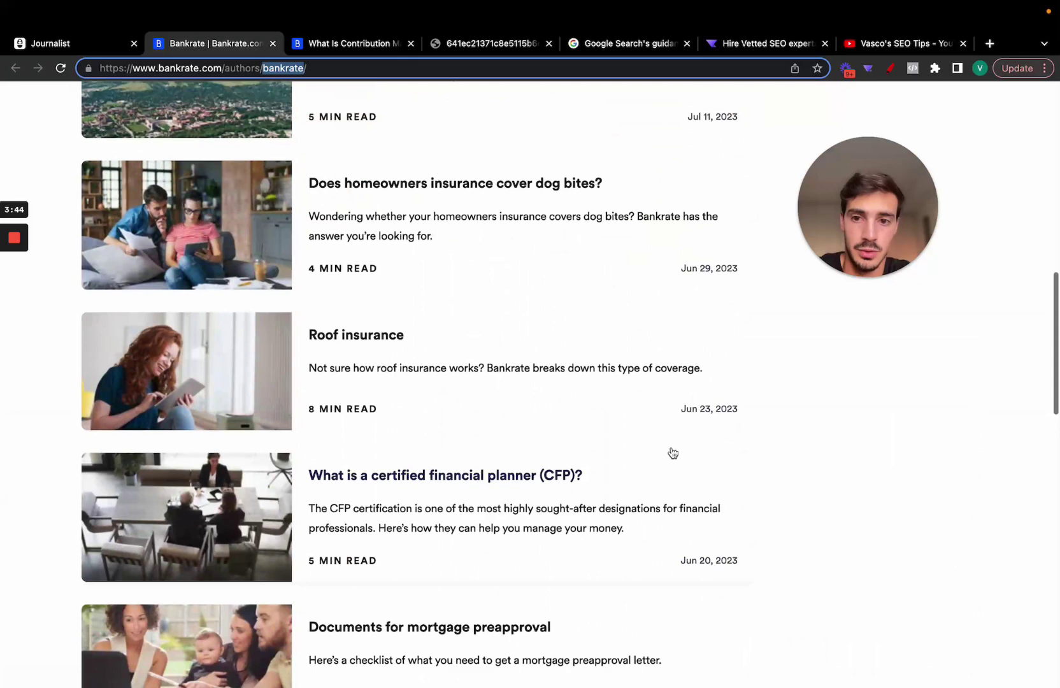
pyautogui.scroll(5, 672, 453)
pyautogui.scroll(-2, 421, 279)
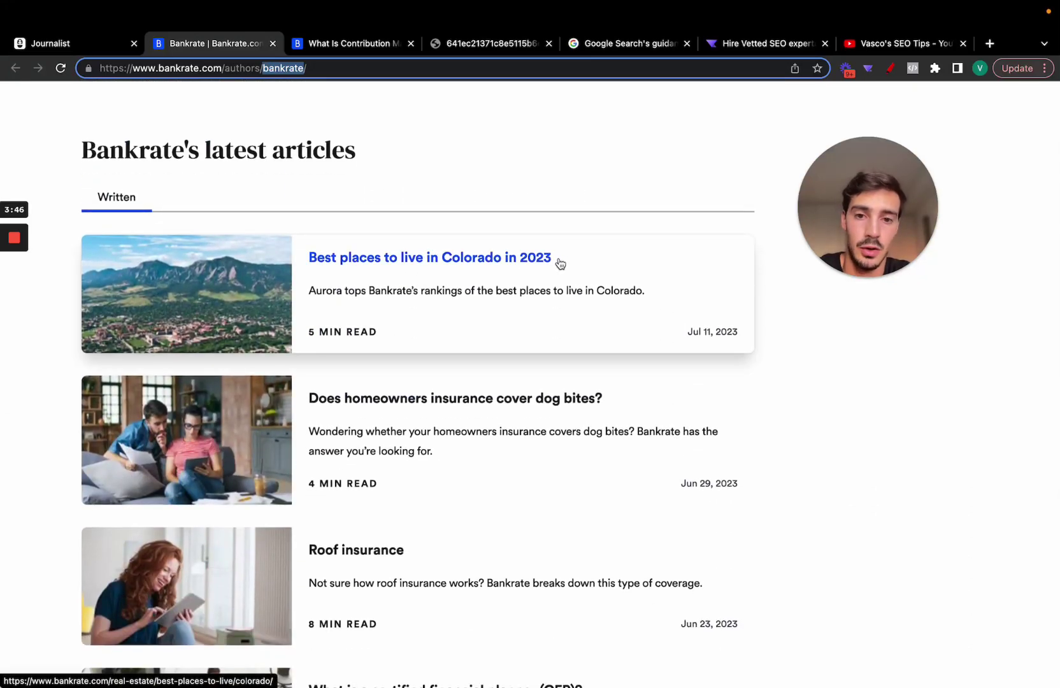
pyautogui.moveTo(558, 263); pyautogui.dragTo(875, 90)
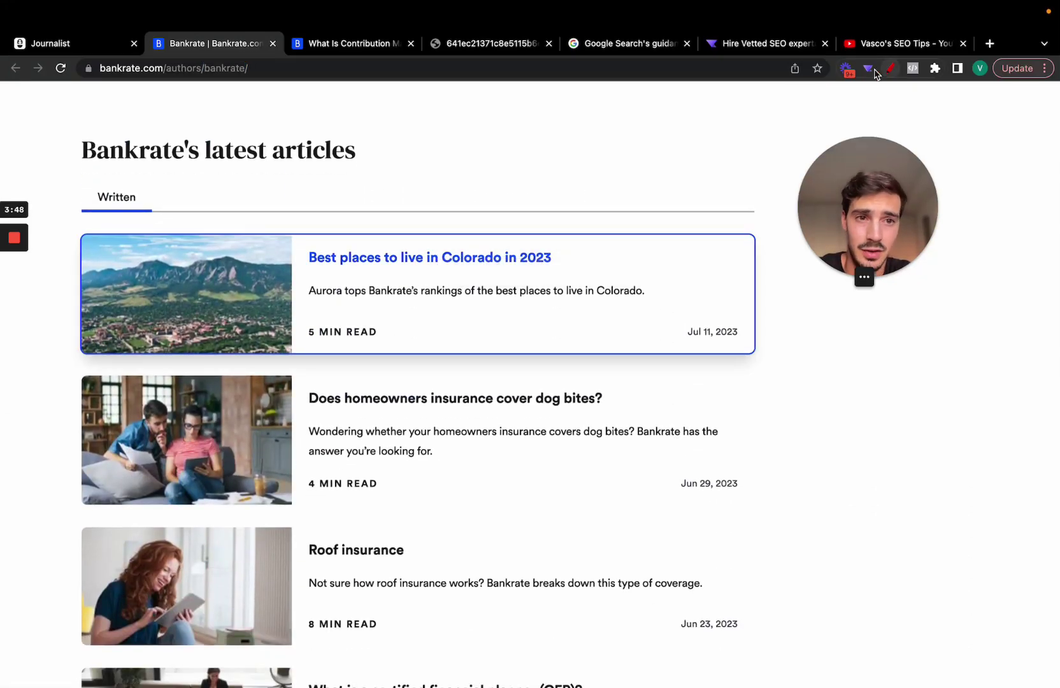
# Underline Colorado in the first article title, then clear the annotation.
pyautogui.click(890, 69)
pyautogui.moveTo(448, 270); pyautogui.dragTo(563, 270)
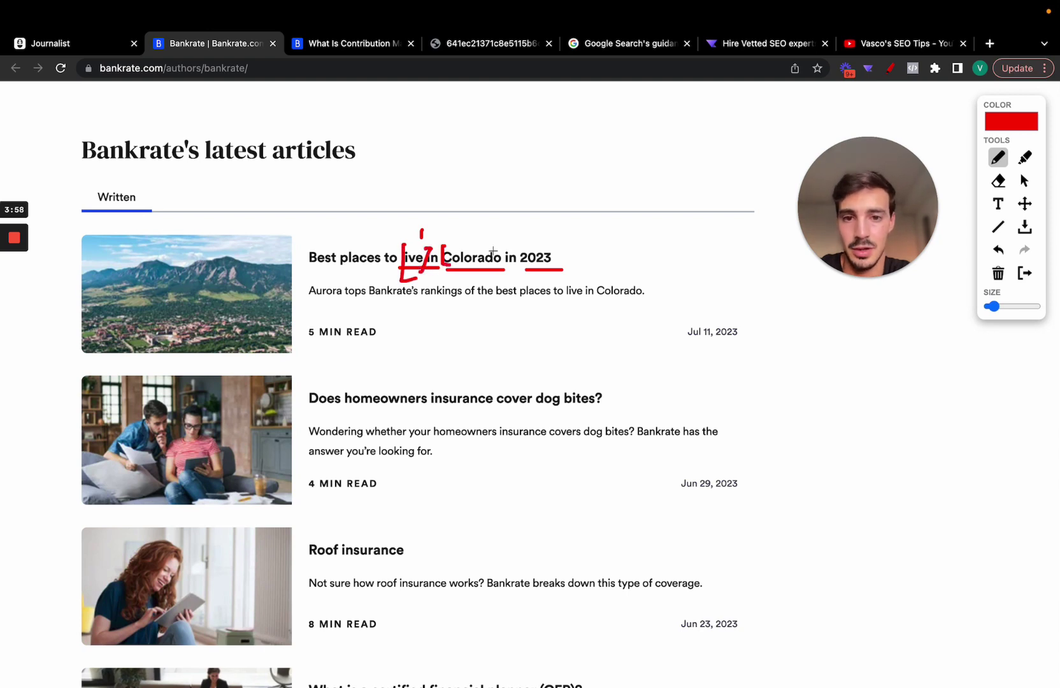
pyautogui.click(1025, 273)
# Scroll the article list once more, then return to and reload the Journalist dashboard.
pyautogui.scroll(-3, 486, 319)
pyautogui.scroll(-10, 486, 319)
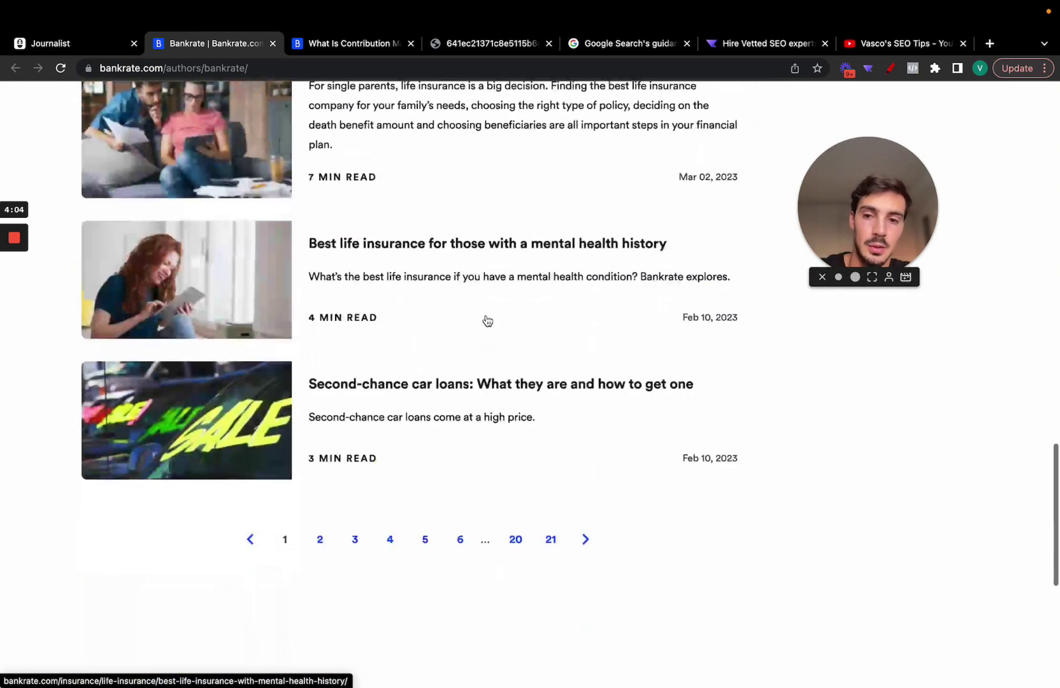
pyautogui.scroll(8, 486, 319)
pyautogui.click(94, 46)
pyautogui.click(260, 110)
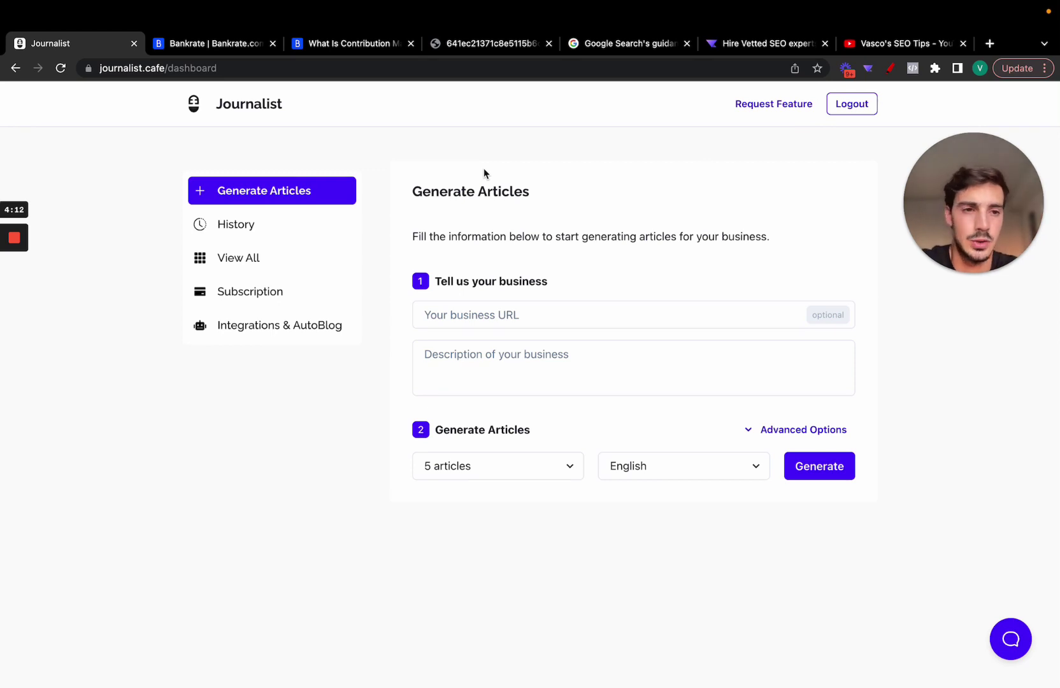
pyautogui.click(592, 317)
pyautogui.click(568, 350)
pyautogui.moveTo(742, 44); pyautogui.dragTo(184, 43)
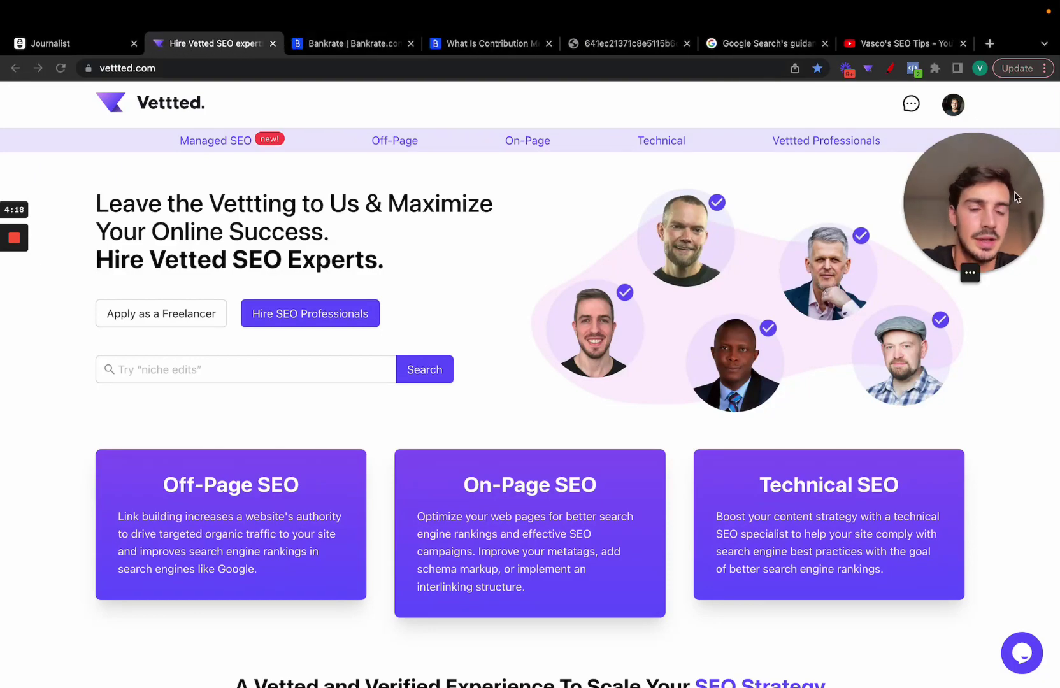
# Browse Vettted's trending SEO services carousel, then return to the Journalist article form.
pyautogui.scroll(-8, 401, 285)
pyautogui.scroll(-6, 402, 285)
pyautogui.scroll(3, 401, 285)
pyautogui.moveTo(338, 417); pyautogui.dragTo(128, 392)
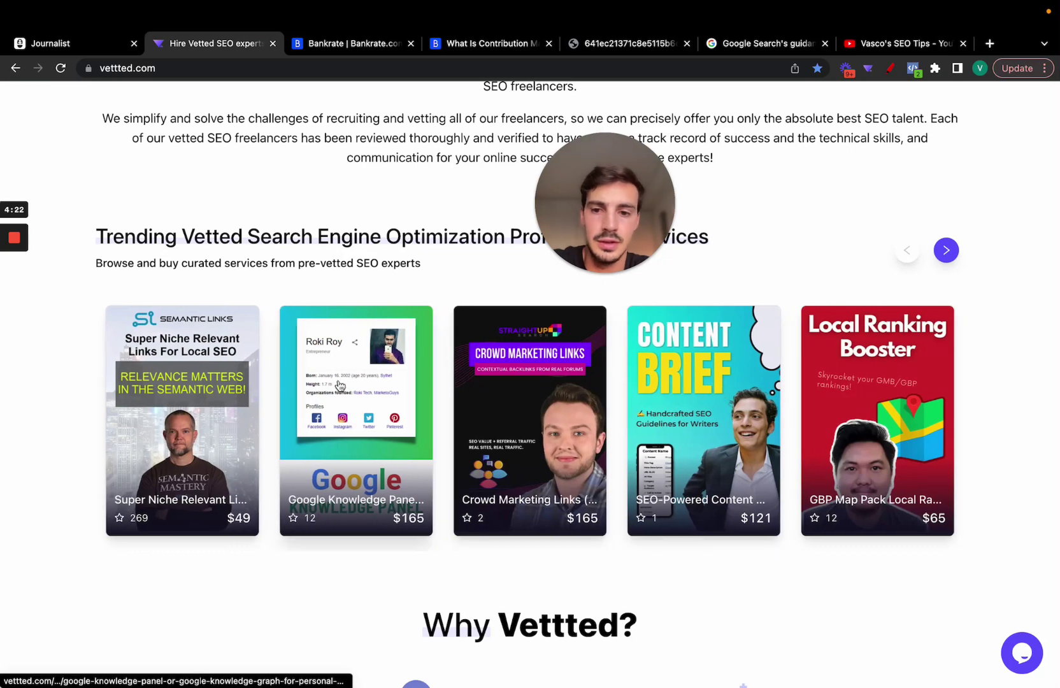
pyautogui.moveTo(395, 388); pyautogui.dragTo(596, 386)
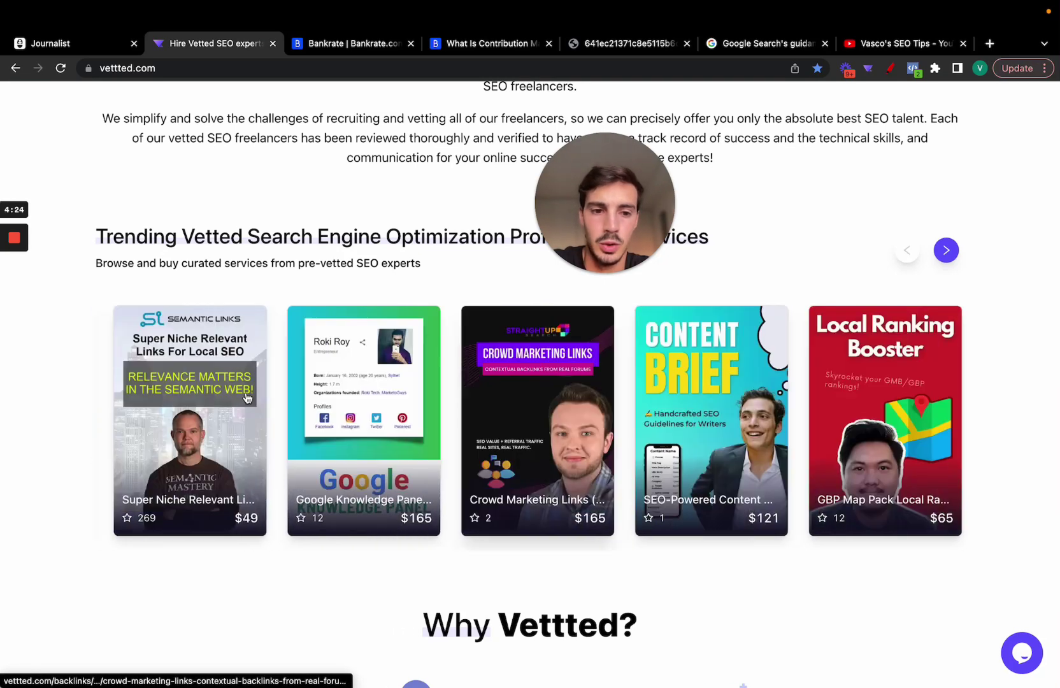
pyautogui.hscroll(3, 588, 388)
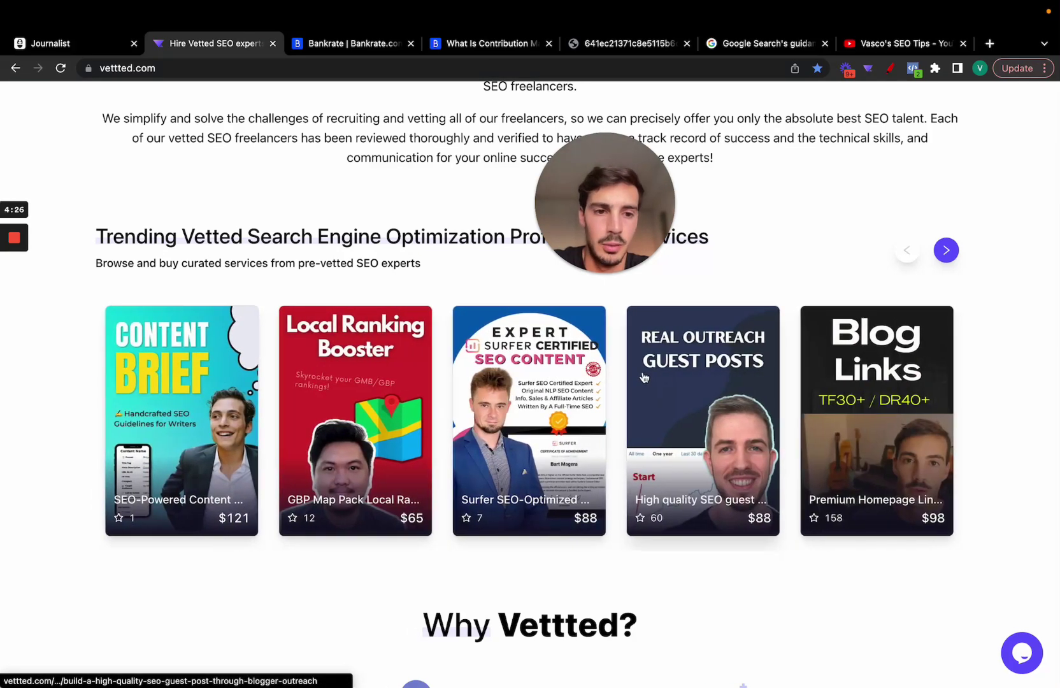
pyautogui.hscroll(5, 866, 408)
pyautogui.scroll(2, 897, 324)
pyautogui.scroll(10, 896, 323)
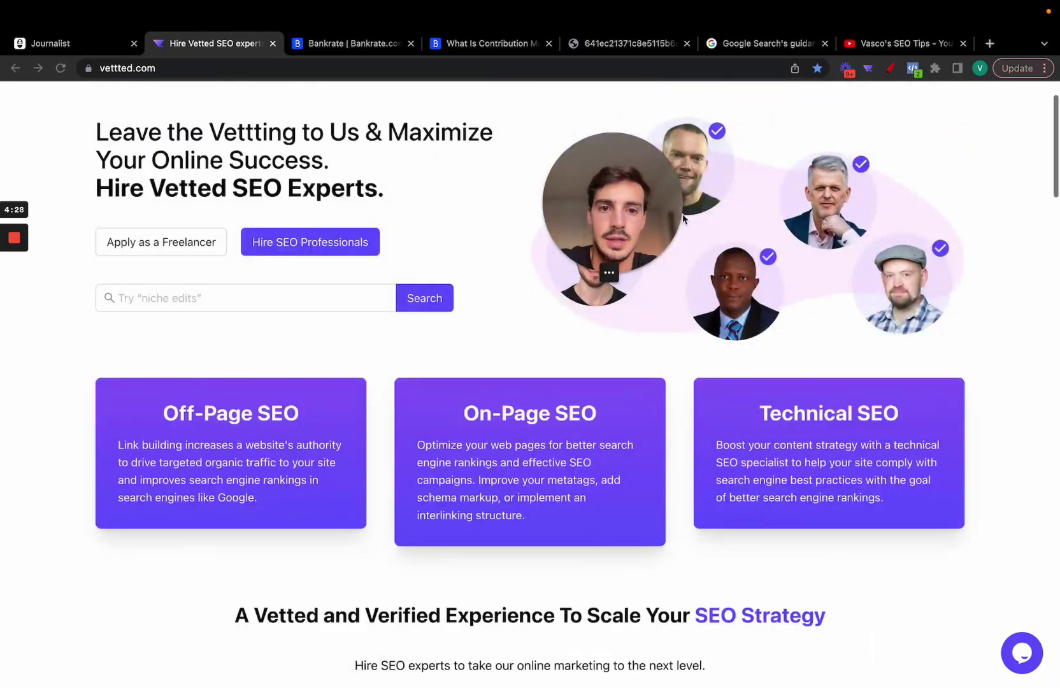
pyautogui.scroll(2, 485, 230)
pyautogui.click(96, 45)
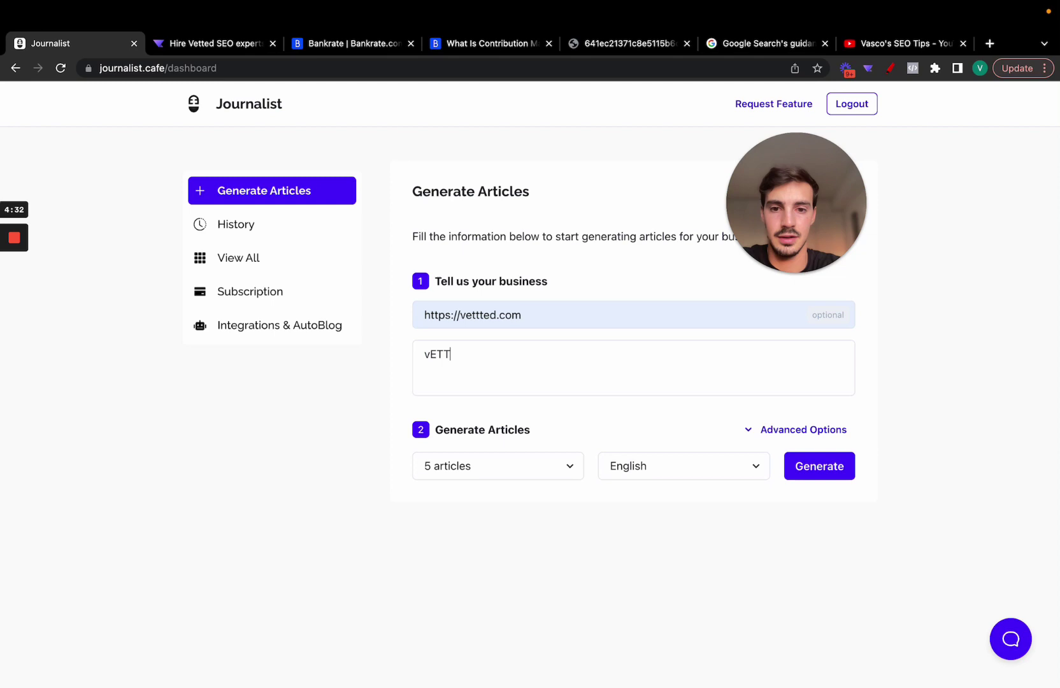
# Begin the business description with 'Vettted is a SEO markeptlace…' and return to the Vettted homepage.
pyautogui.write('Vettted is a SEO markeptlace where business owners and agenices can hire pre-ve')
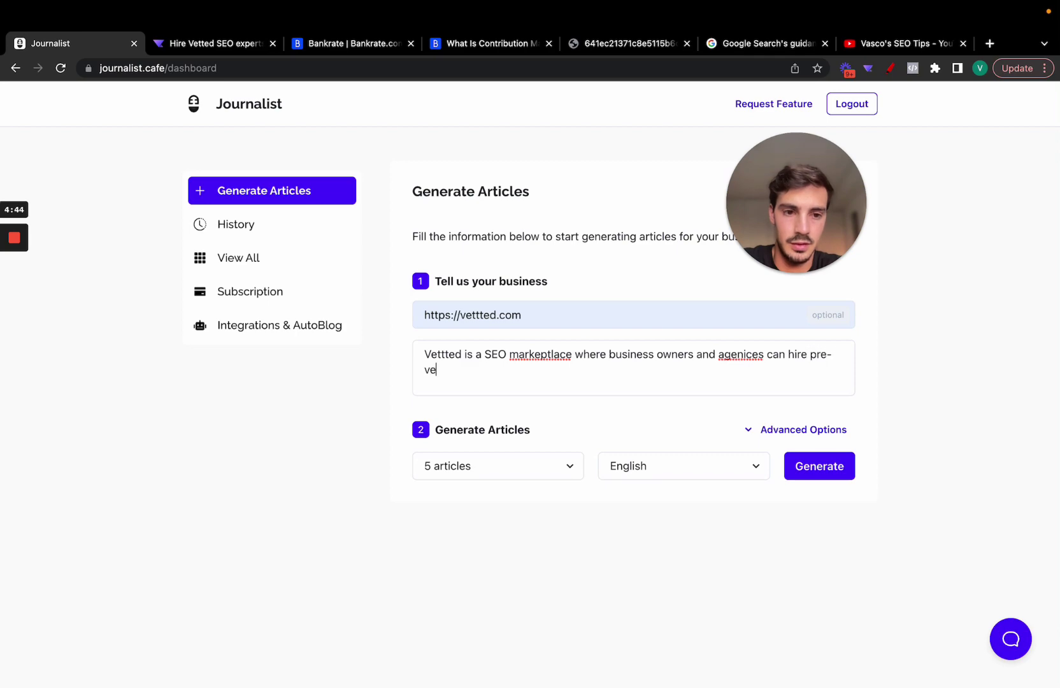
pyautogui.click(203, 51)
# Open the Super Niche Relevant Links for Local SEO service and open its seller's profile in a background tab.
pyautogui.scroll(-10, 486, 282)
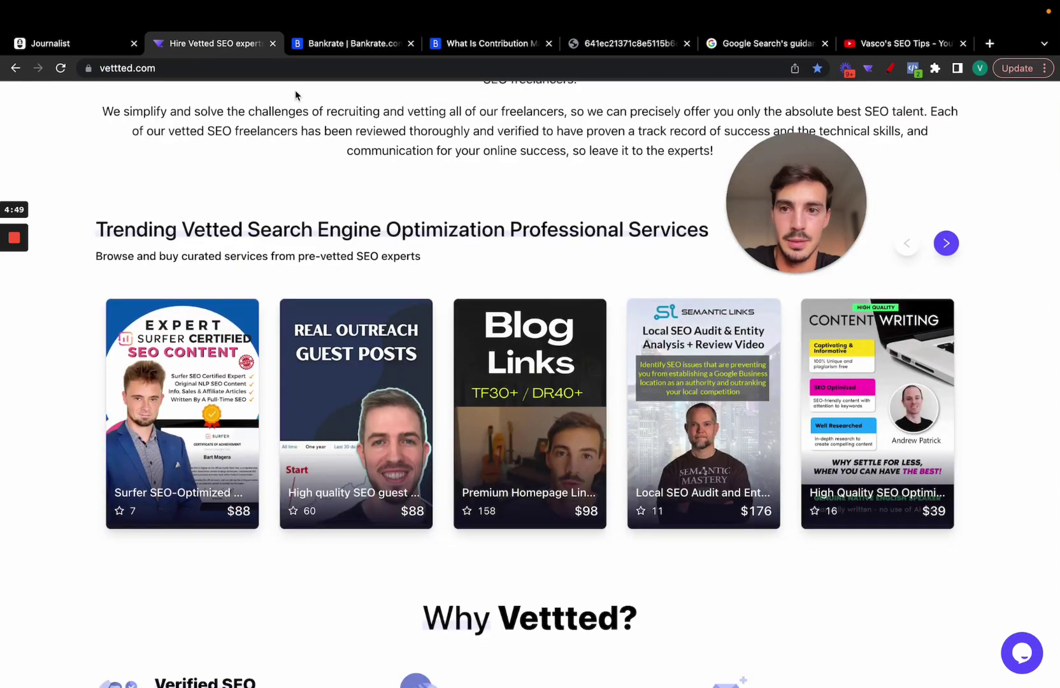
pyautogui.scroll(-2, 355, 417)
pyautogui.hscroll(-10, 274, 408)
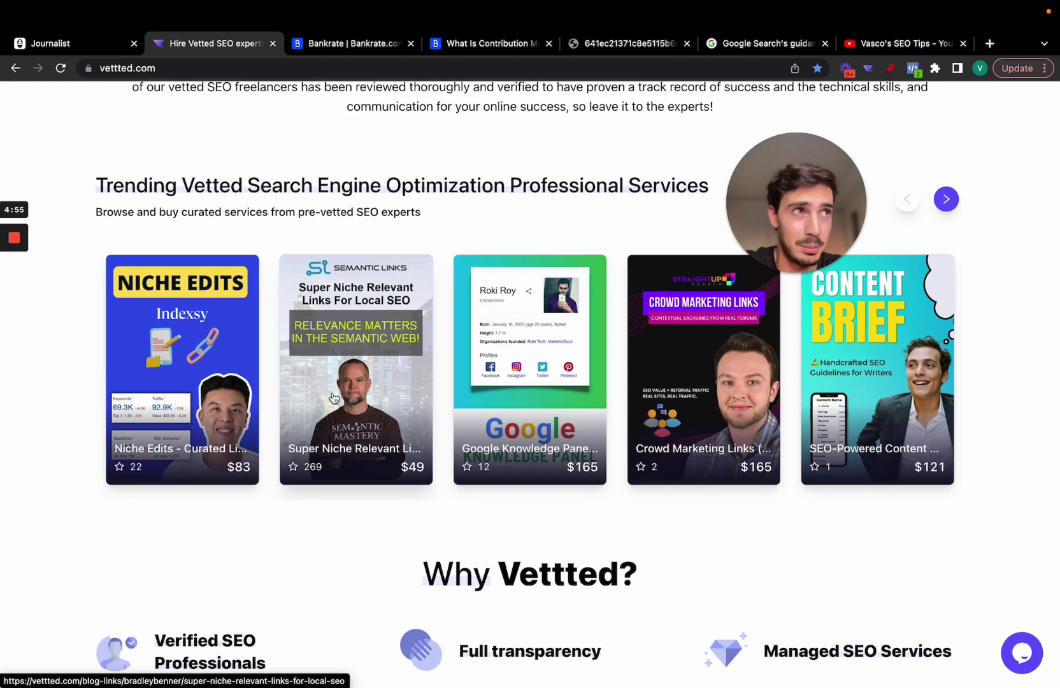
pyautogui.click(386, 352)
pyautogui.scroll(-4, 634, 310)
pyautogui.scroll(-20, 635, 311)
pyautogui.scroll(-10, 635, 310)
pyautogui.keyDown('super'); pyautogui.click(402, 199); pyautogui.keyUp('super')
# Enlarge and close two of the service's sample reports.
pyautogui.scroll(10, 404, 197)
pyautogui.scroll(10, 404, 199)
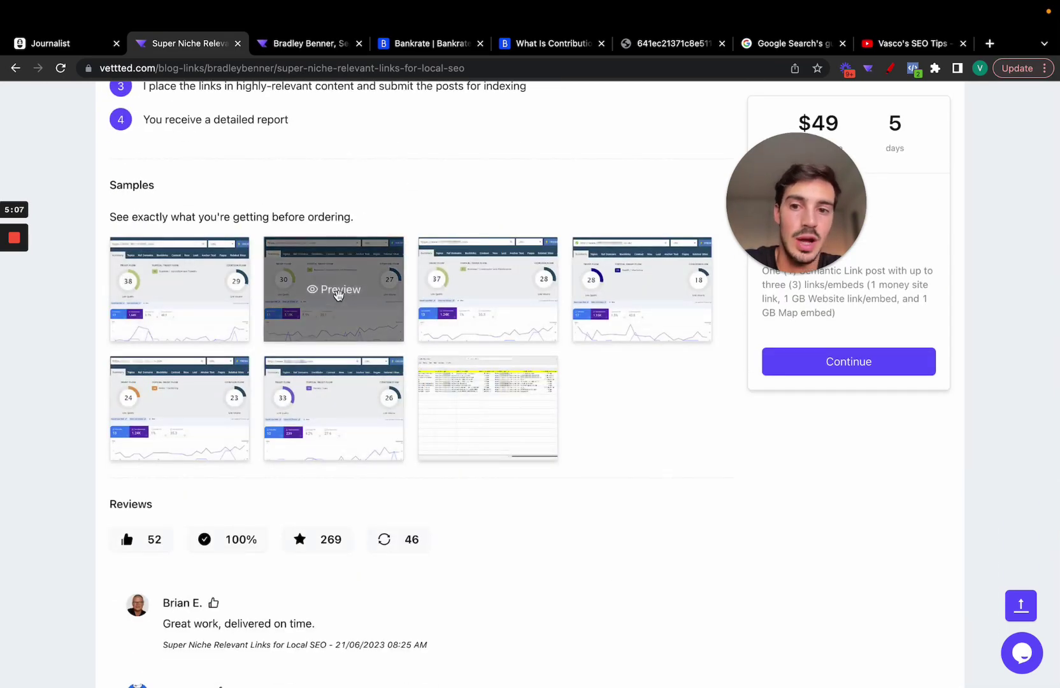
pyautogui.click(334, 289)
pyautogui.press('Escape')
pyautogui.click(488, 289)
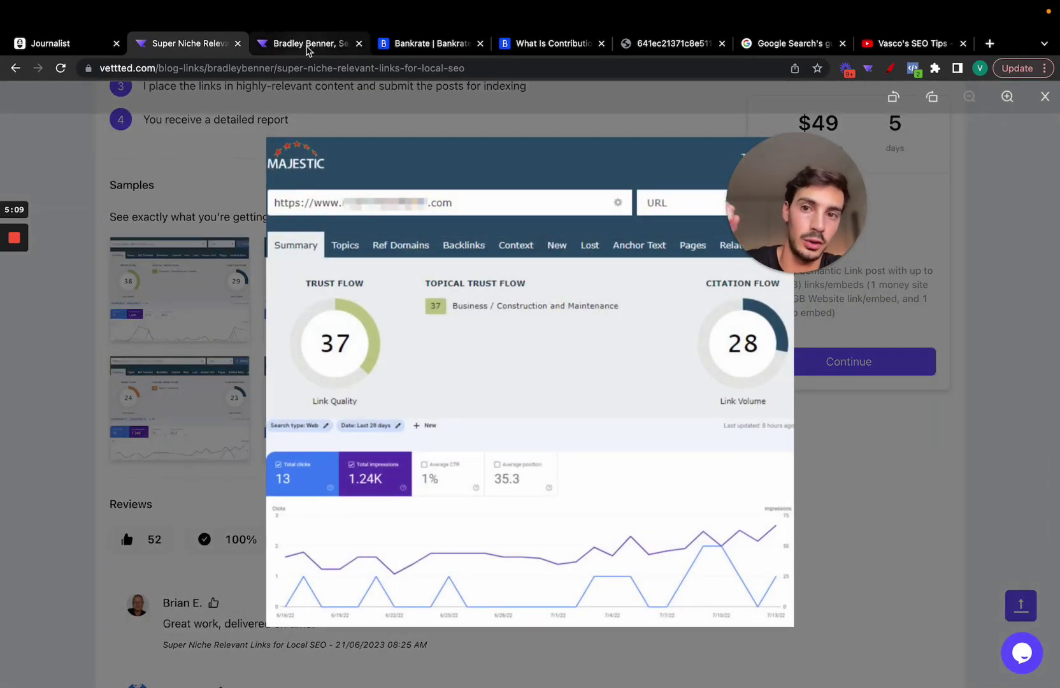
pyautogui.press('Escape')
# Check the seller's profile and its Consulting Call booking form, then return to the Journalist dashboard.
pyautogui.click(305, 45)
pyautogui.scroll(-5, 373, 320)
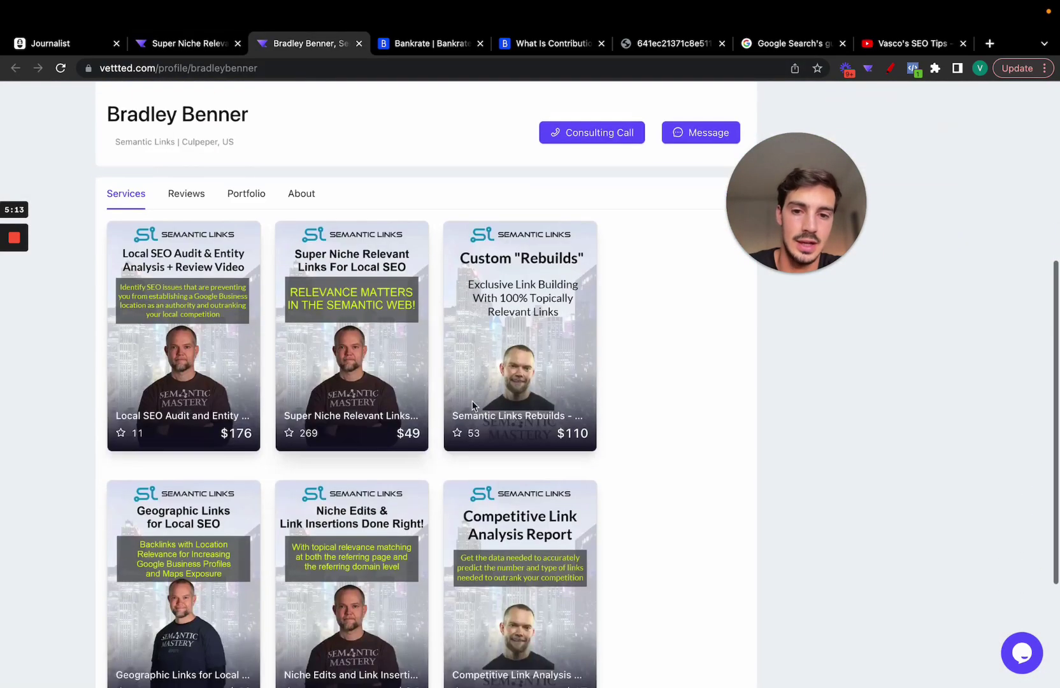
pyautogui.scroll(2, 458, 319)
pyautogui.scroll(3, 458, 319)
pyautogui.click(600, 398)
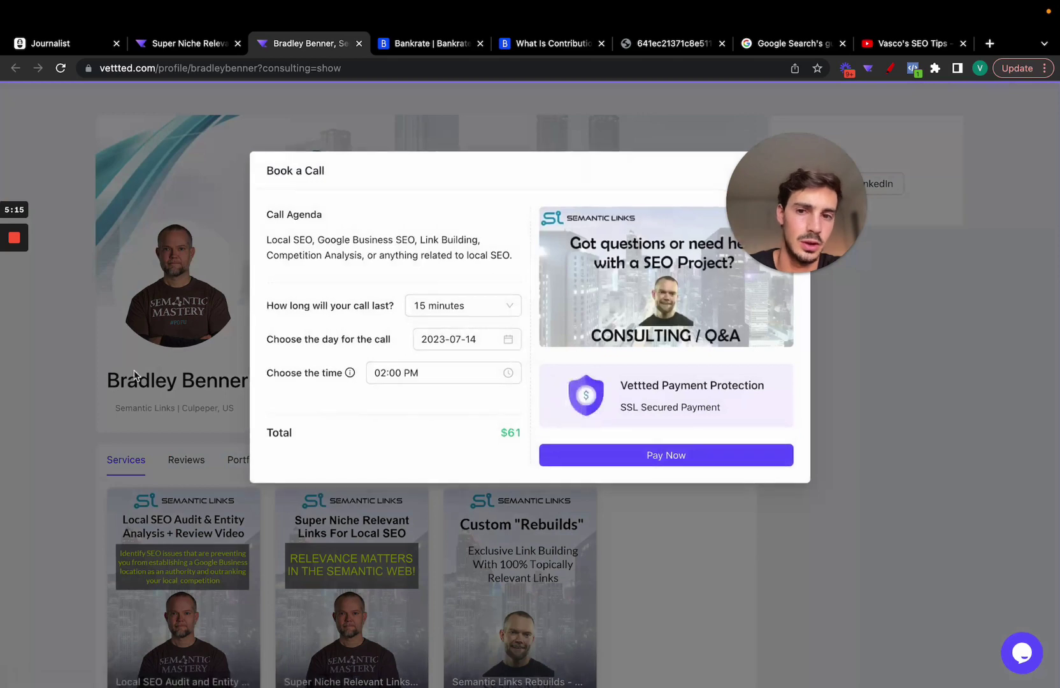
pyautogui.click(865, 190)
pyautogui.scroll(2, 900, 183)
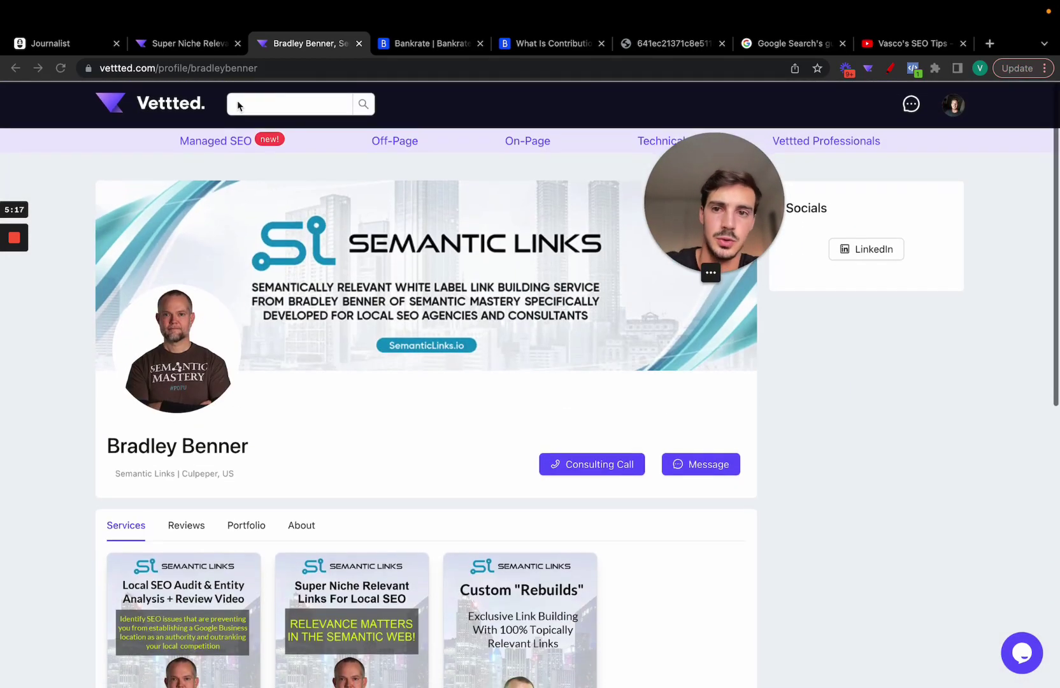
pyautogui.click(74, 49)
# Correct 'markeptlace' to 'marketplace' and 'agenices' to 'agencies' using the spell-check suggestions.
pyautogui.rightClick(532, 354)
pyautogui.click(562, 351)
pyautogui.rightClick(742, 355)
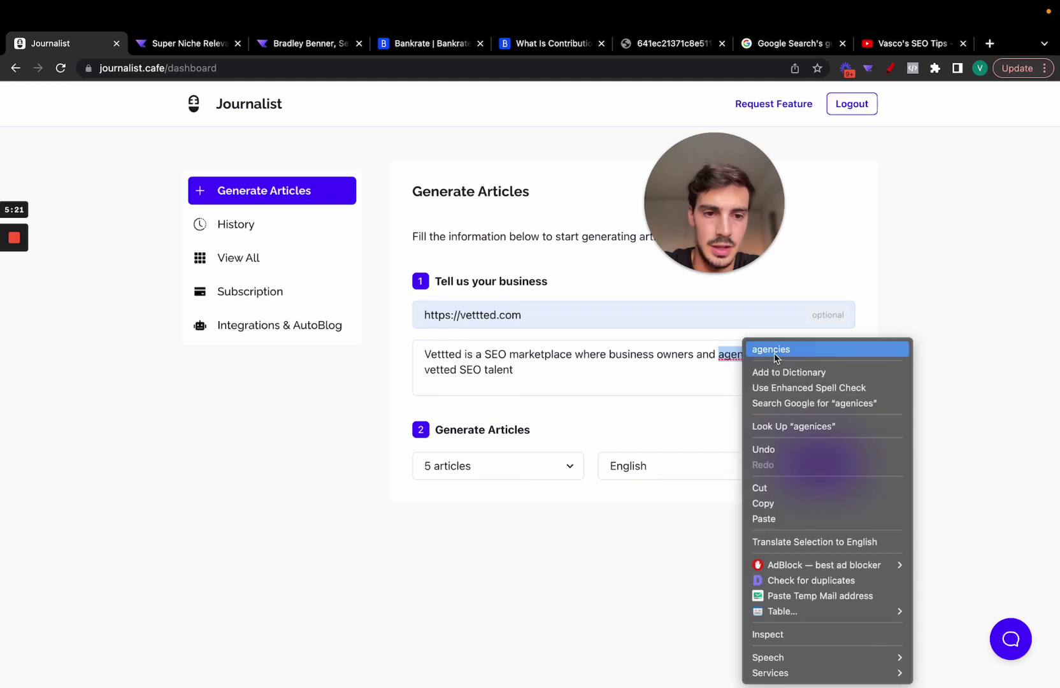
pyautogui.click(775, 353)
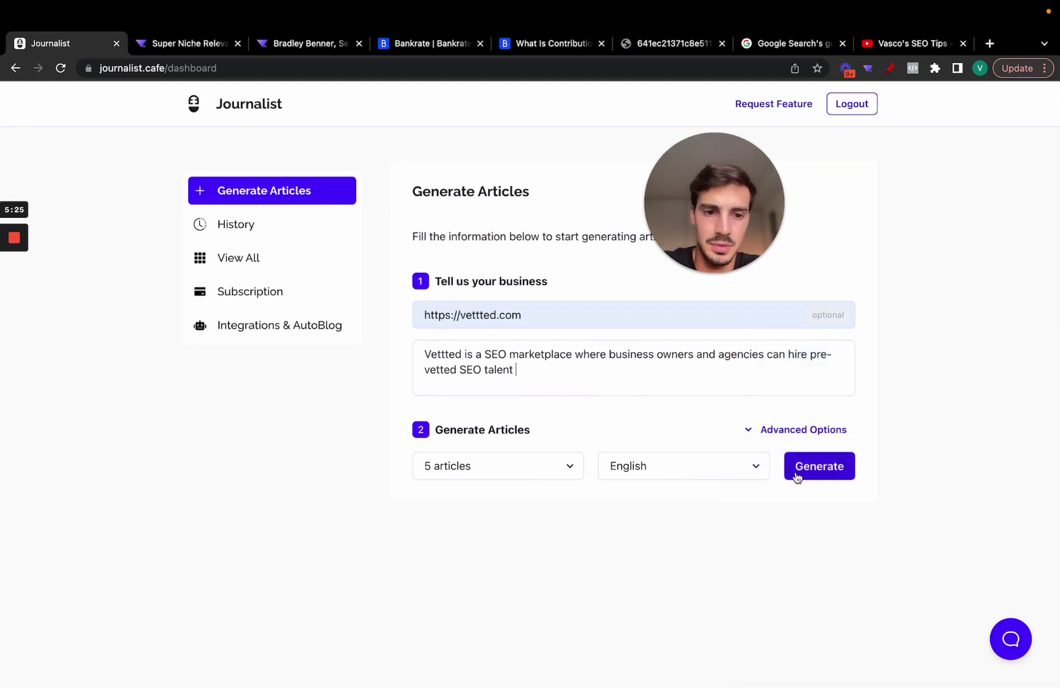
# Open History and read the first article generated for the latest Vettted request.
pyautogui.click(242, 234)
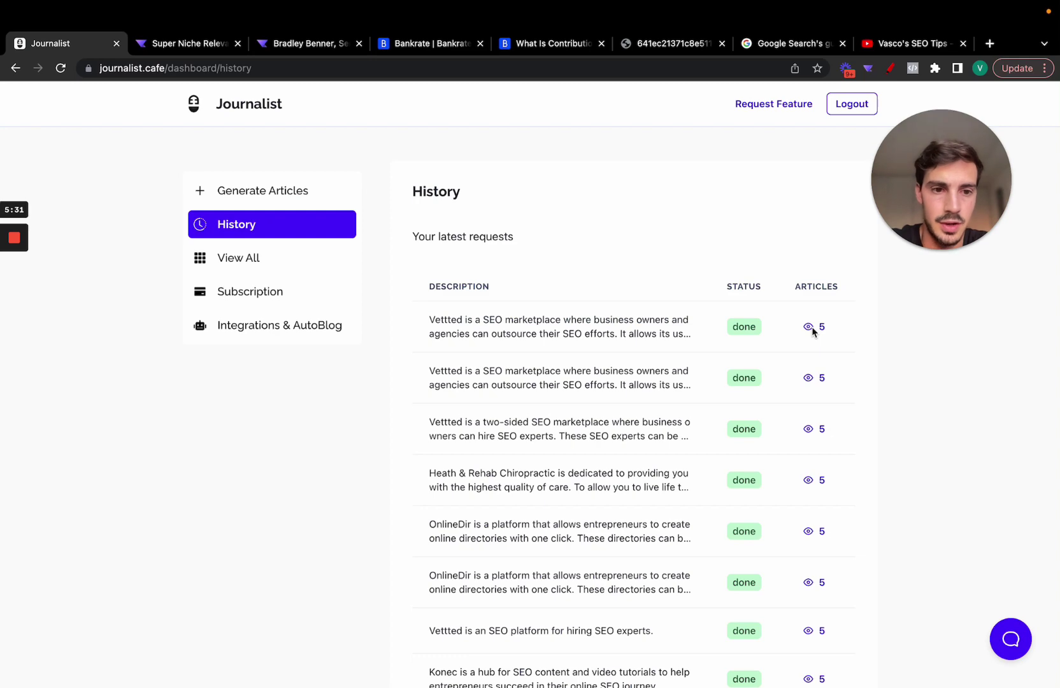
pyautogui.click(811, 328)
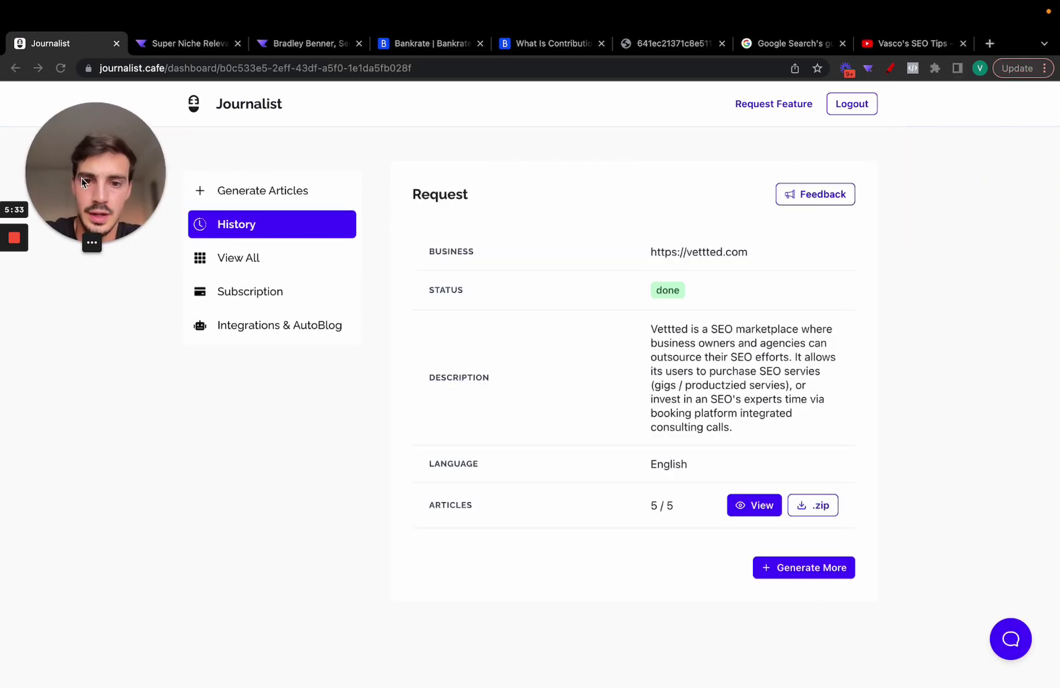
pyautogui.click(769, 512)
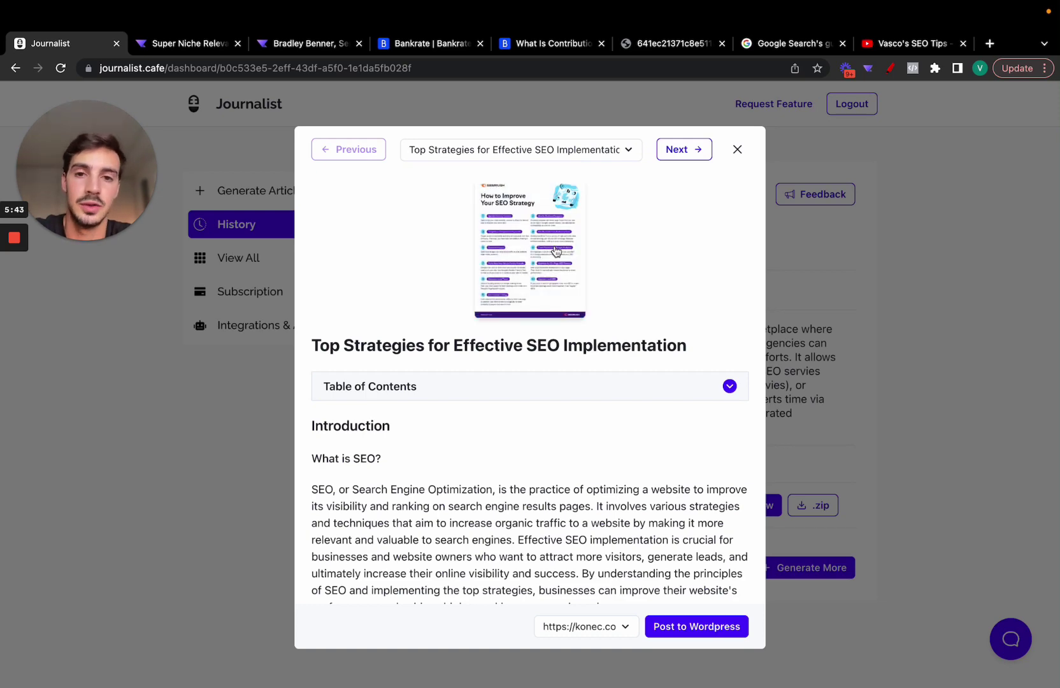
pyautogui.scroll(-3, 529, 299)
pyautogui.click(544, 269)
pyautogui.click(544, 270)
pyautogui.scroll(-15, 540, 280)
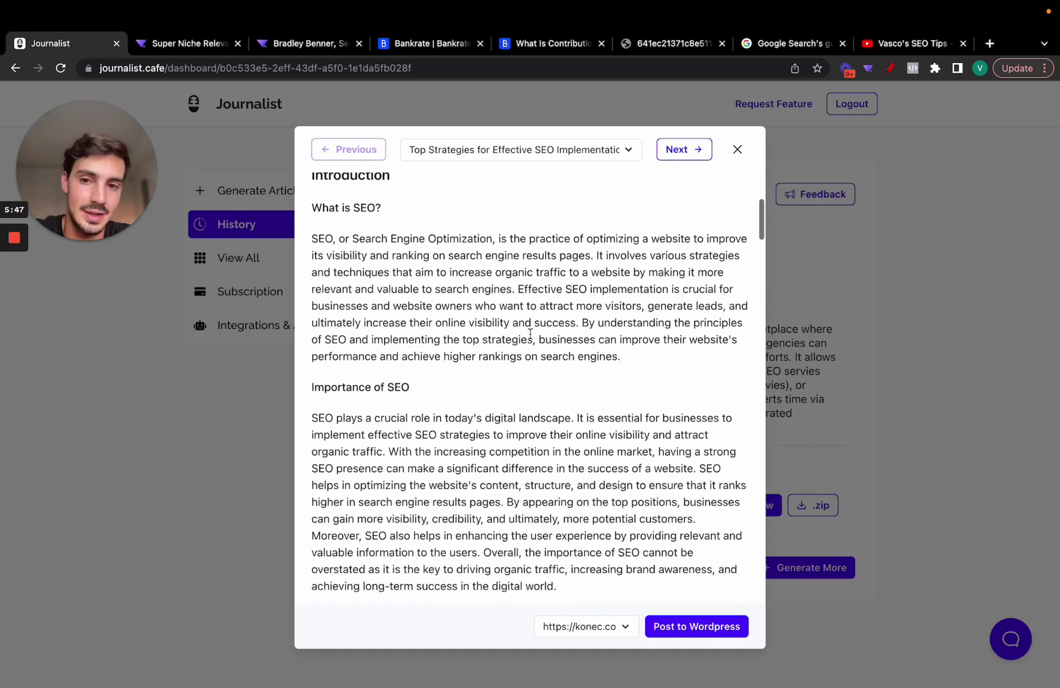
pyautogui.scroll(-20, 531, 333)
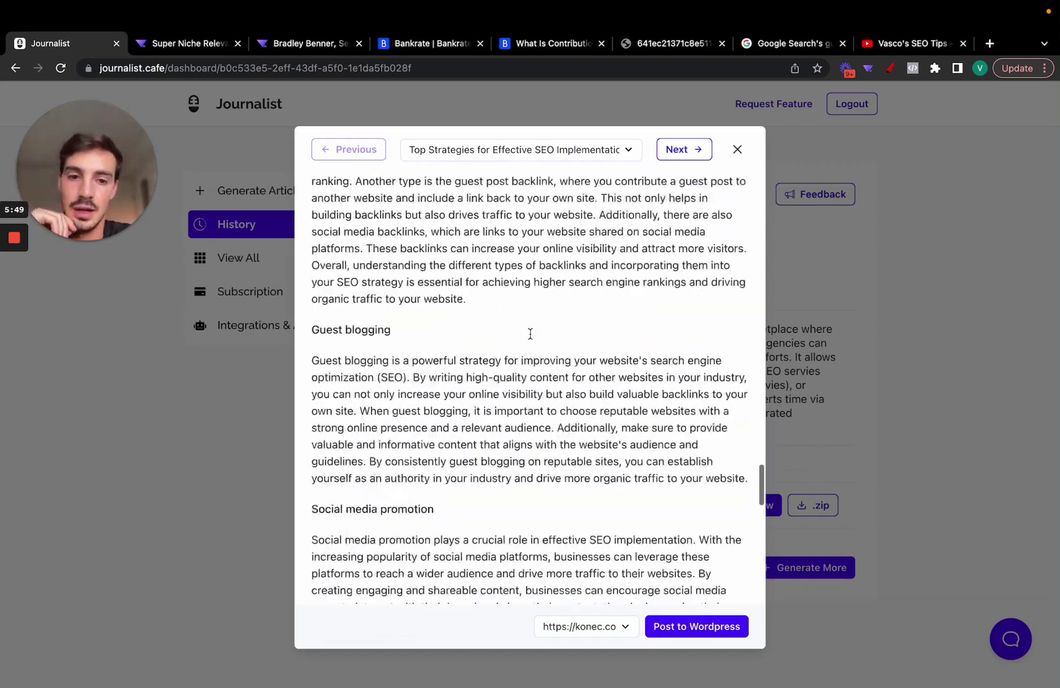
pyautogui.click(735, 150)
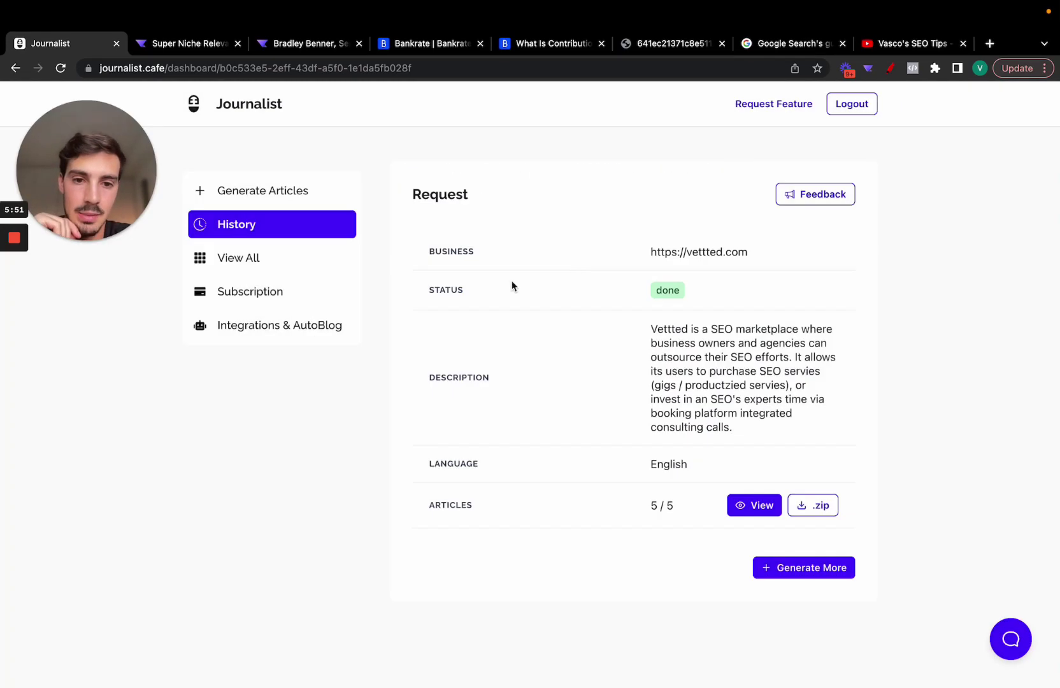
# Reopen the Vettted articles and look at the next one before closing the reader.
pyautogui.click(749, 503)
pyautogui.click(685, 151)
pyautogui.scroll(-20, 611, 286)
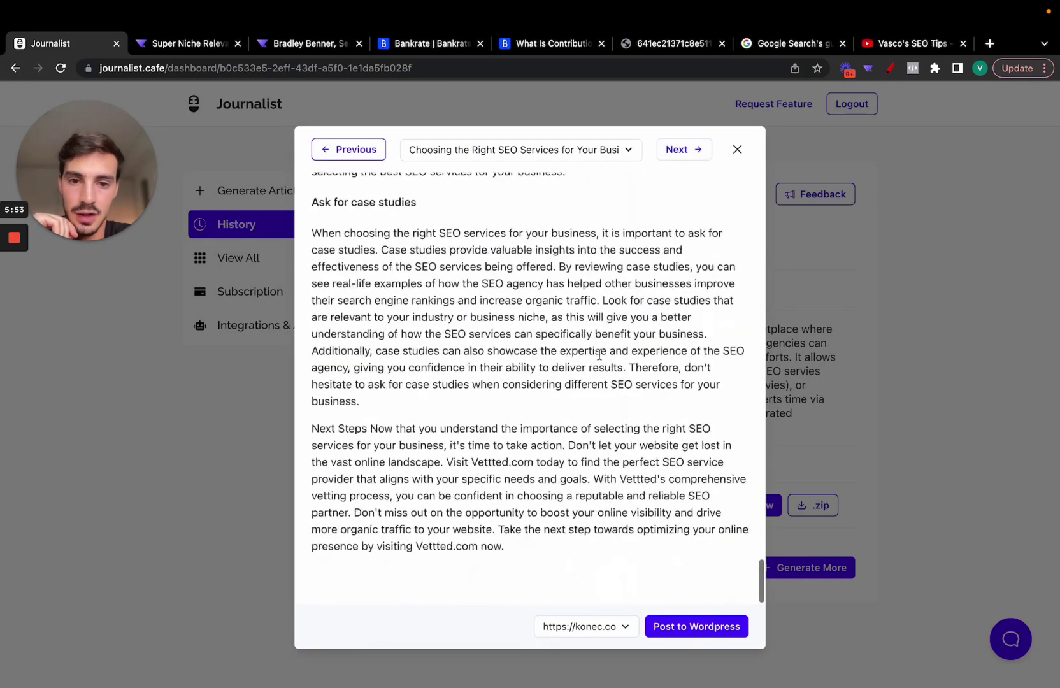
pyautogui.click(244, 329)
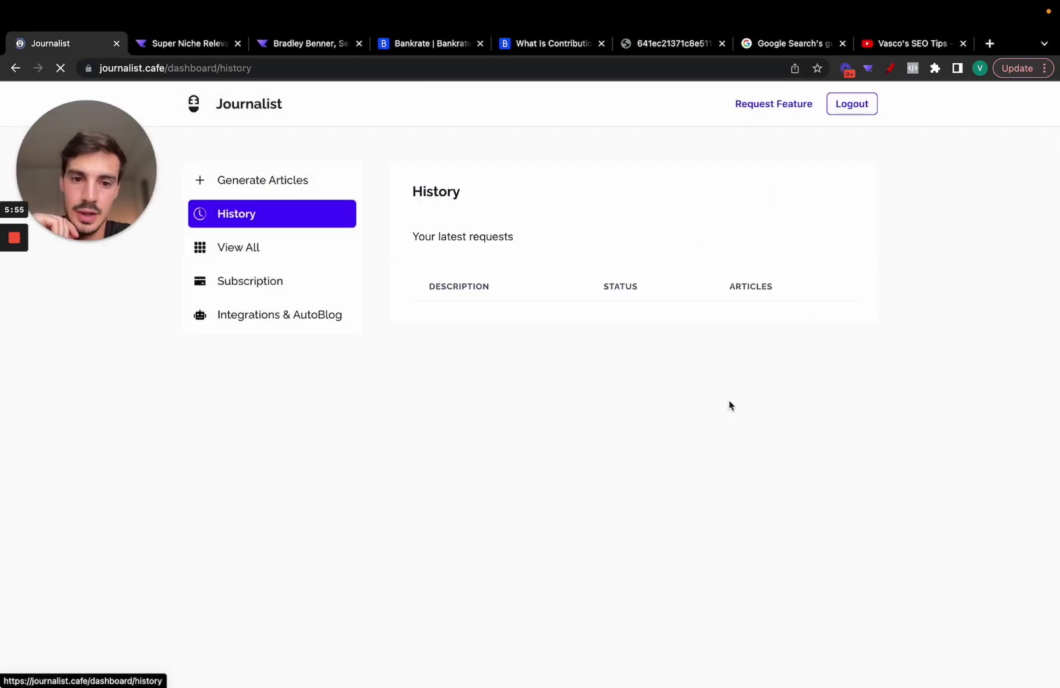
pyautogui.scroll(-3, 730, 402)
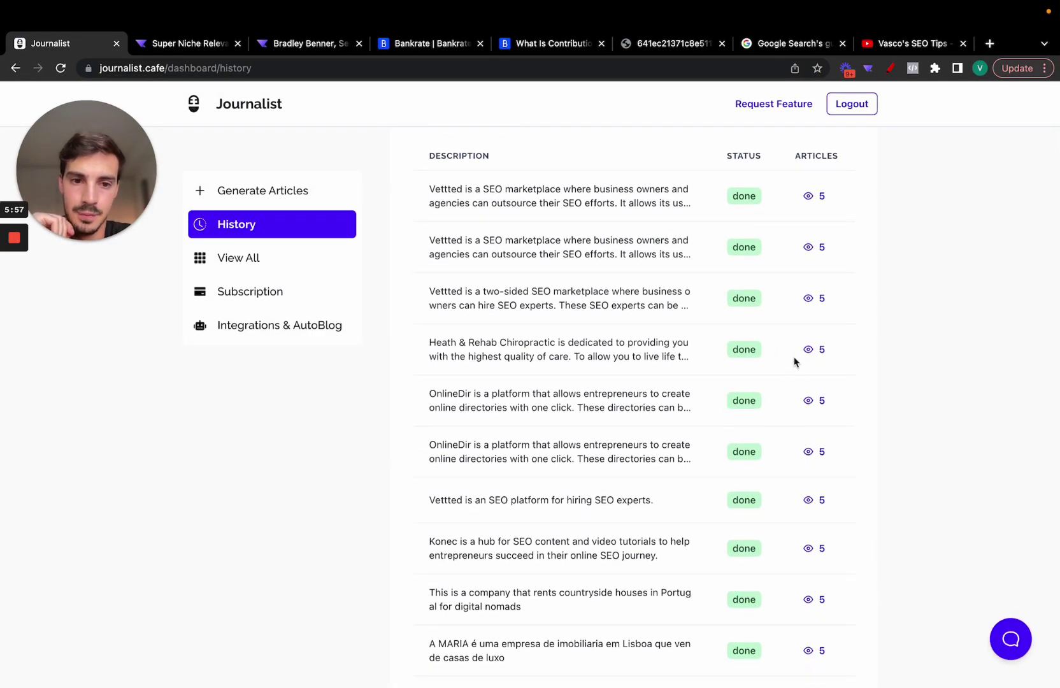
# Open the Heath & Rehab Chiropractic request and scroll through its first article.
pyautogui.click(808, 350)
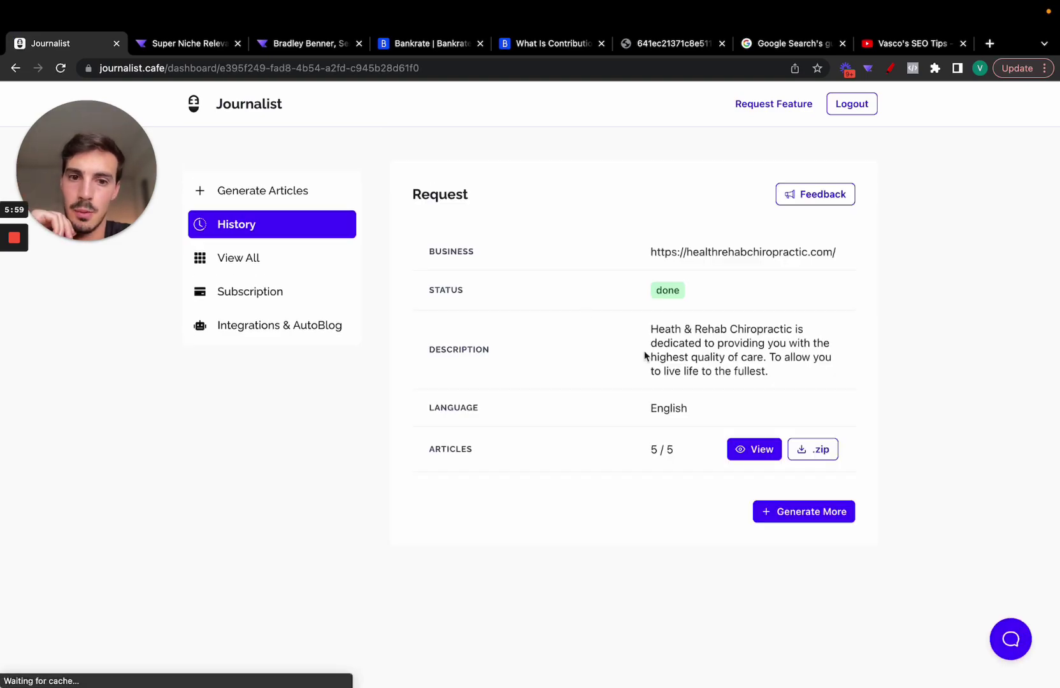
pyautogui.click(744, 450)
pyautogui.scroll(-10, 667, 288)
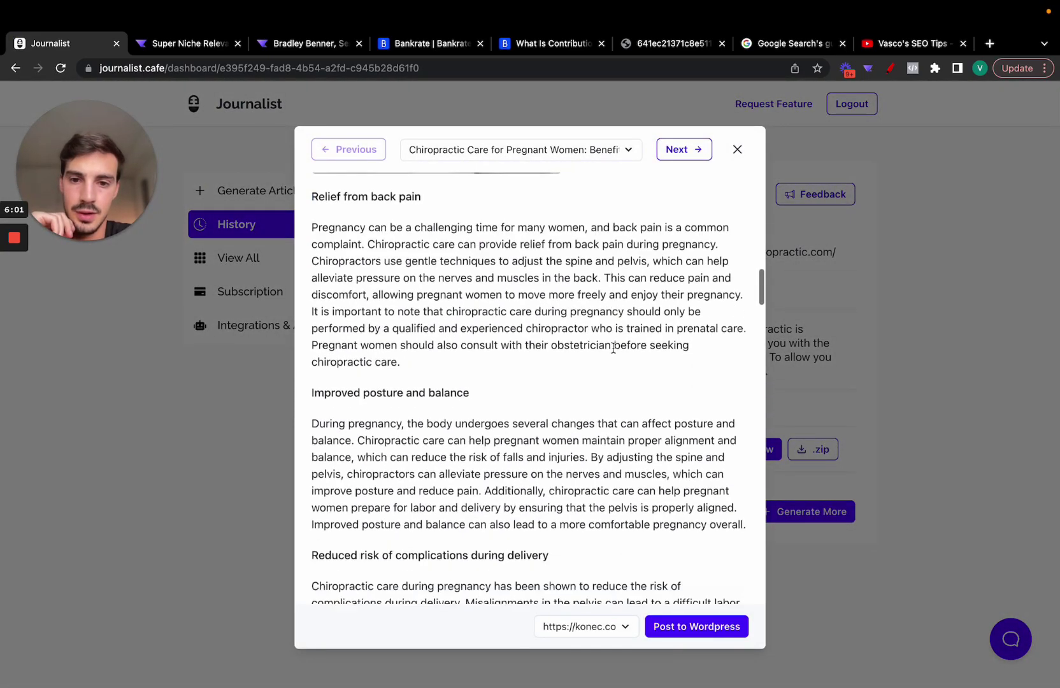
pyautogui.scroll(-20, 613, 349)
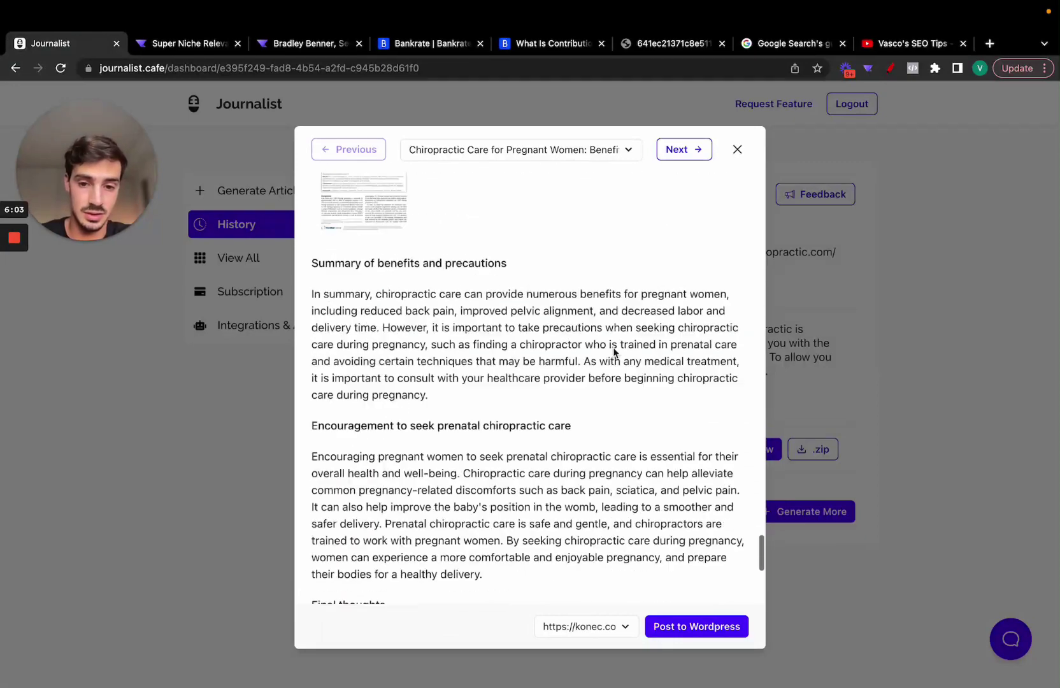
pyautogui.scroll(-8, 615, 351)
pyautogui.click(784, 460)
# Step forward to the last chiropractic article about athletes, then back two articles.
pyautogui.click(768, 459)
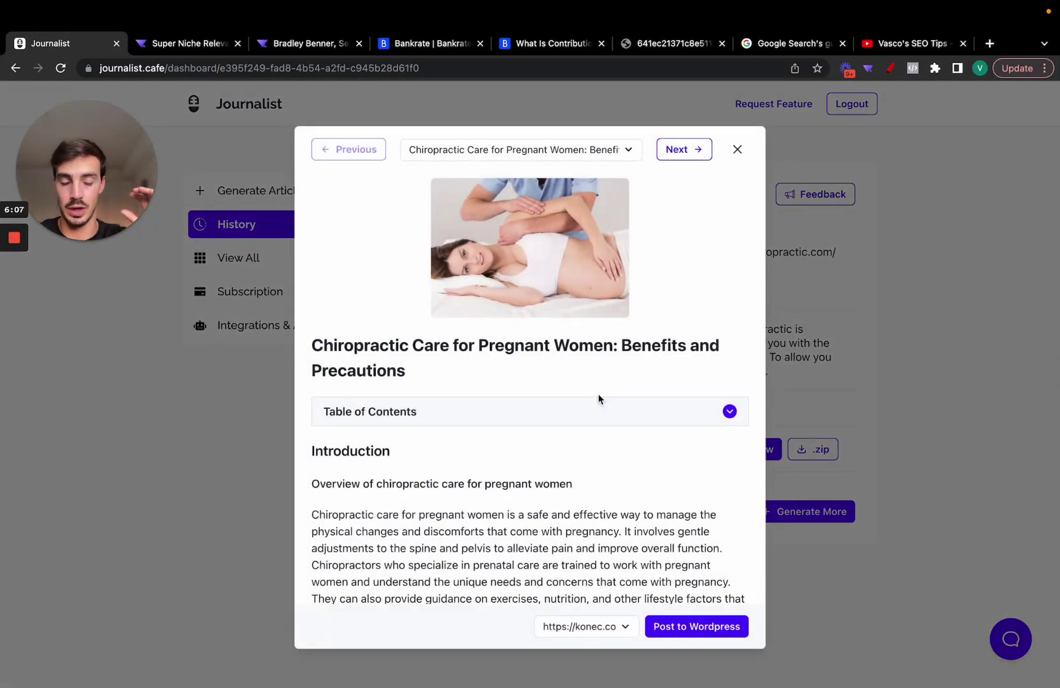
pyautogui.click(676, 158)
pyautogui.click(676, 158)
pyautogui.click(676, 158)
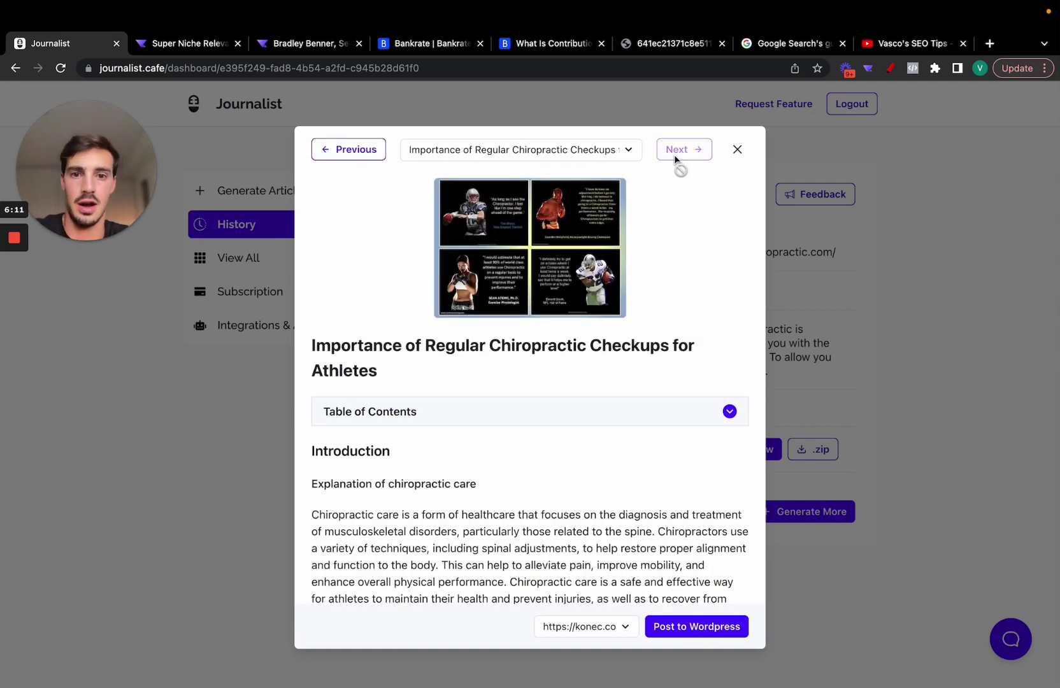
pyautogui.click(376, 151)
pyautogui.click(376, 150)
pyautogui.click(376, 150)
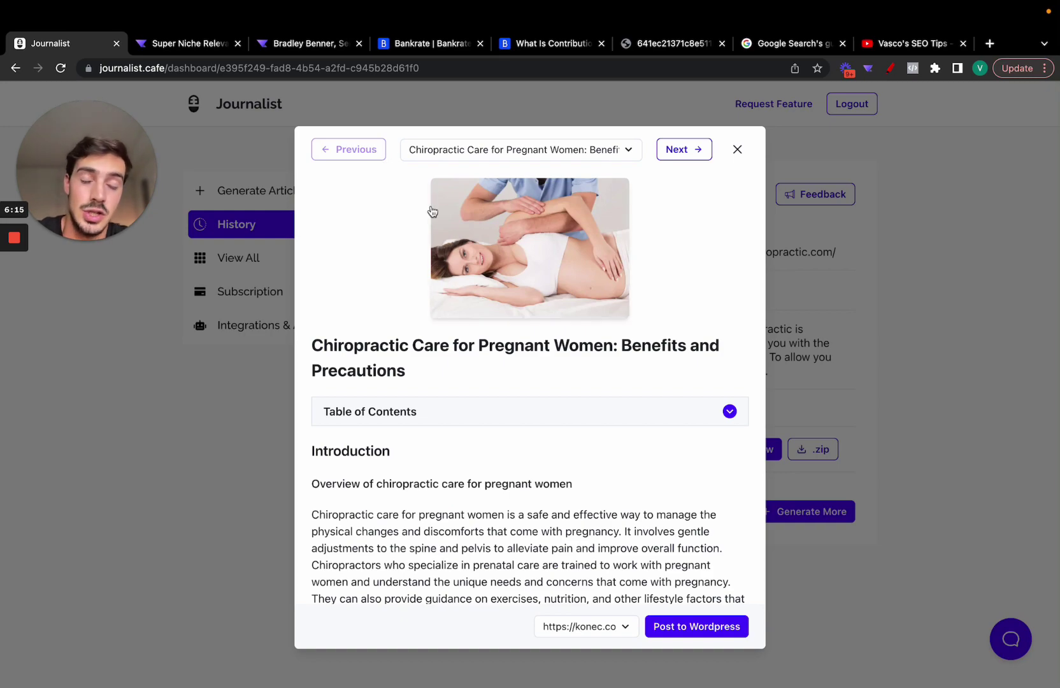
pyautogui.scroll(-10, 567, 405)
pyautogui.scroll(10, 570, 407)
pyautogui.moveTo(368, 411); pyautogui.dragTo(822, 414)
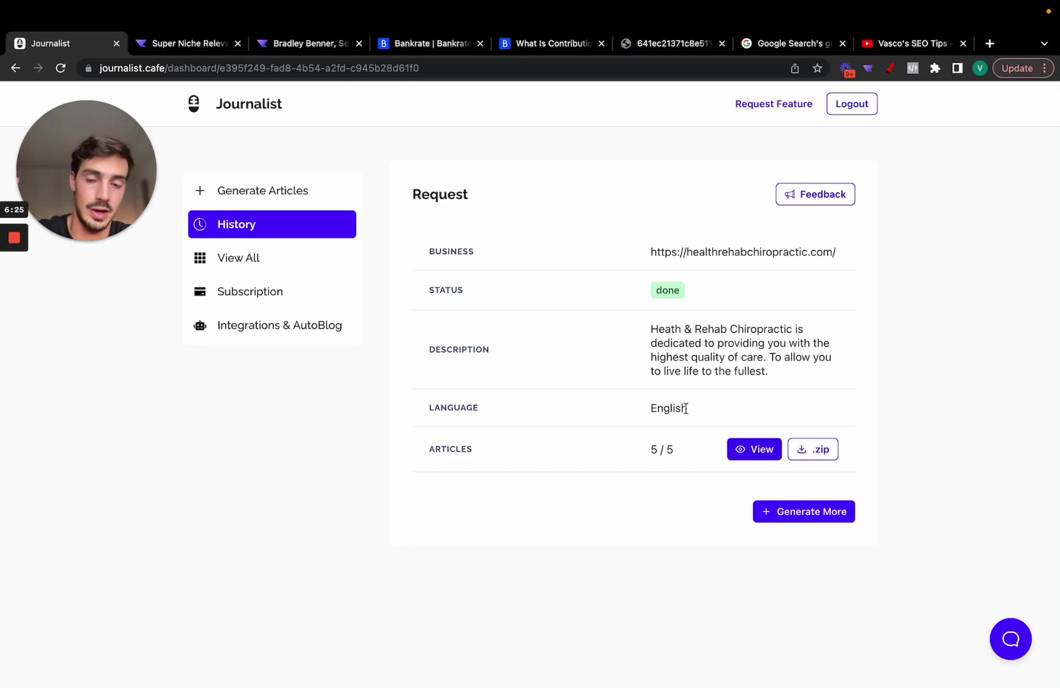
# Reopen the chiropractic articles and dismiss the WordPress site choice list.
pyautogui.click(753, 450)
pyautogui.scroll(-10, 649, 429)
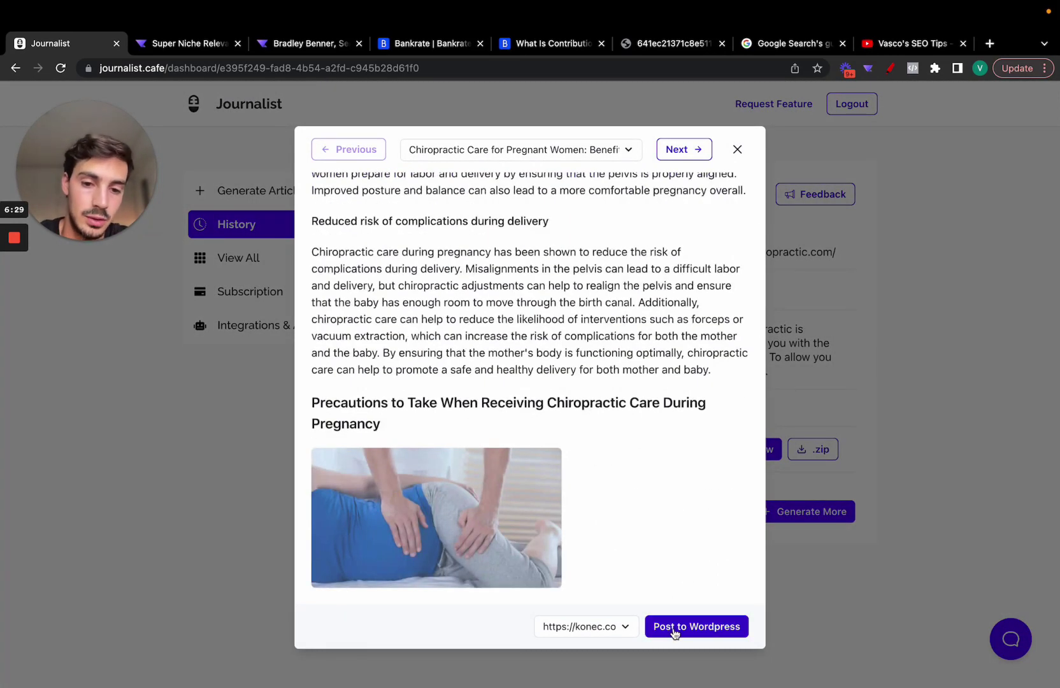
pyautogui.click(618, 546)
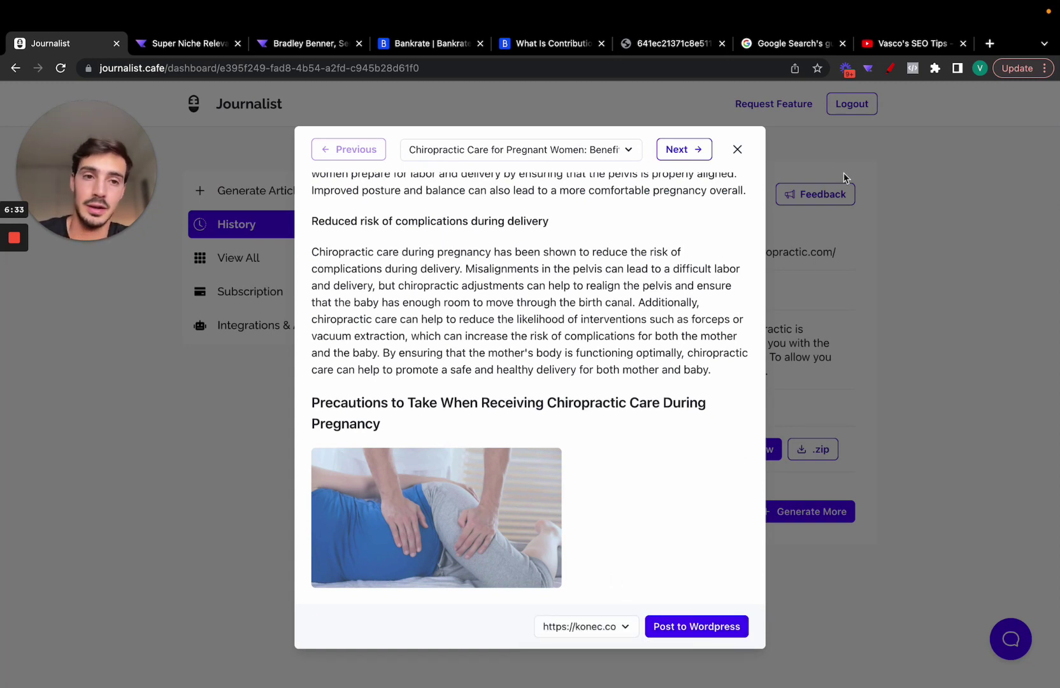
# Annotate the page with the pen extension, clear it, and close the article preview.
pyautogui.click(894, 65)
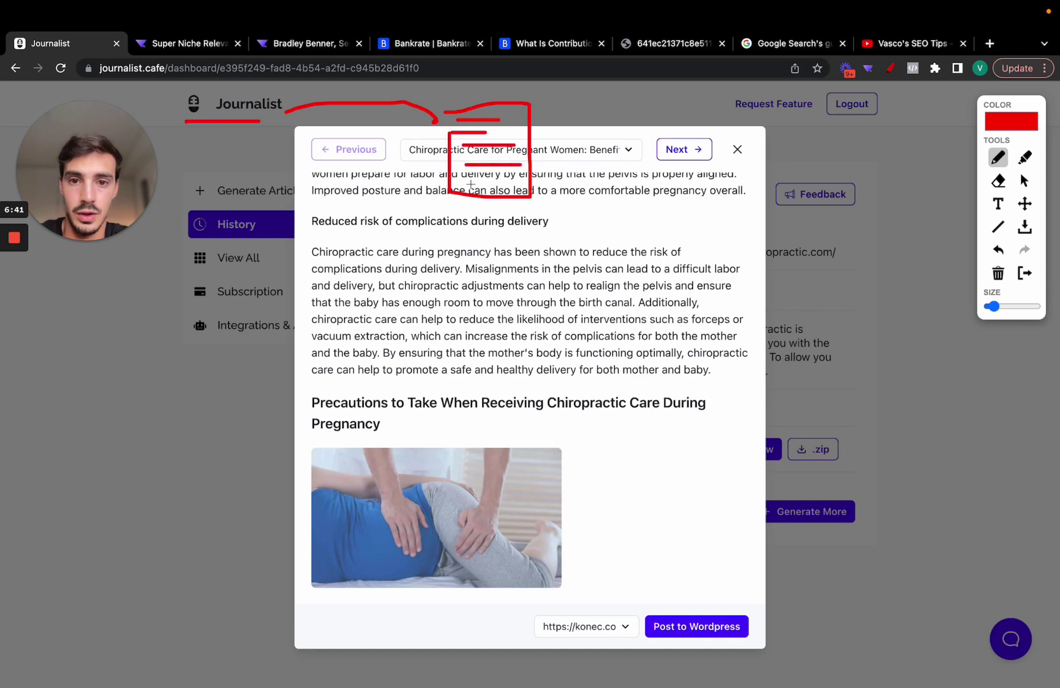
pyautogui.click(1018, 271)
pyautogui.scroll(15, 480, 360)
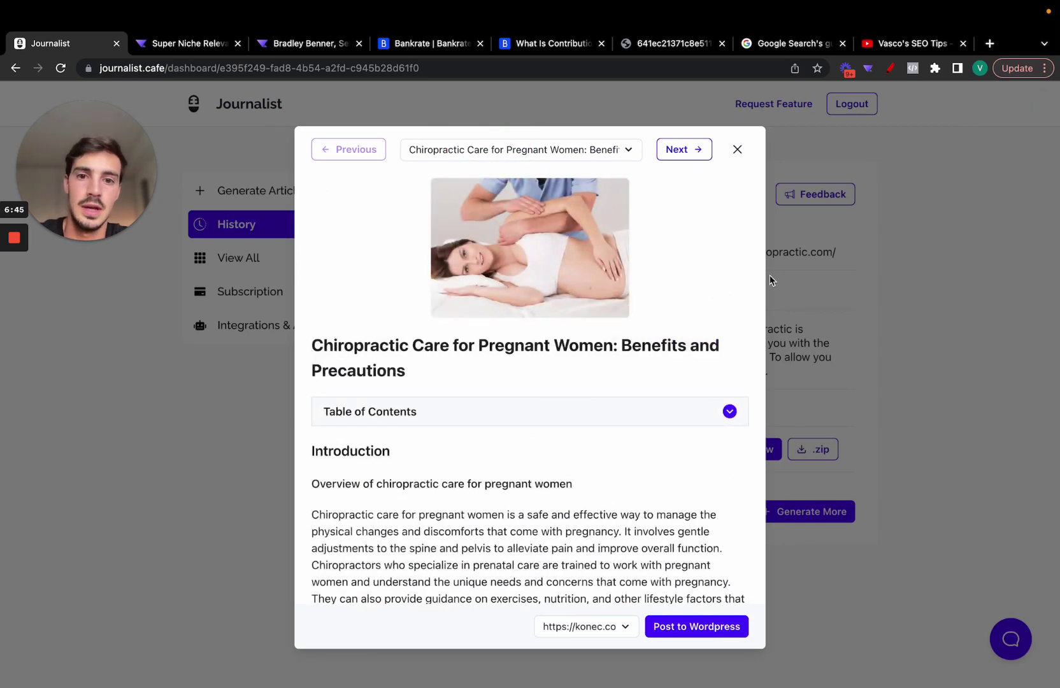
pyautogui.click(780, 278)
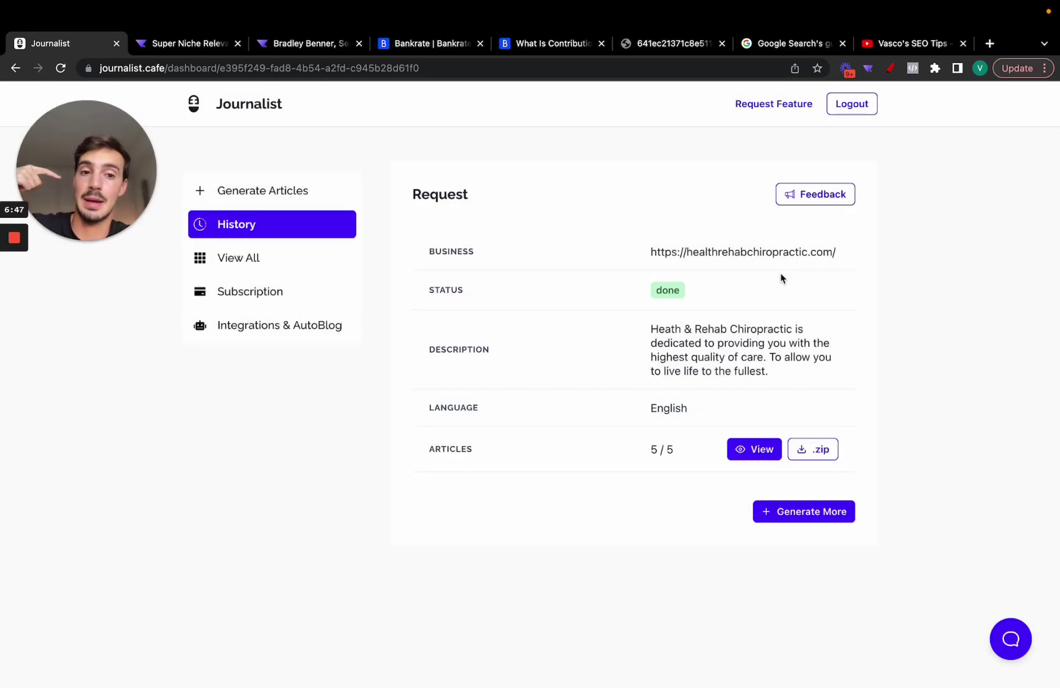
pyautogui.click(890, 68)
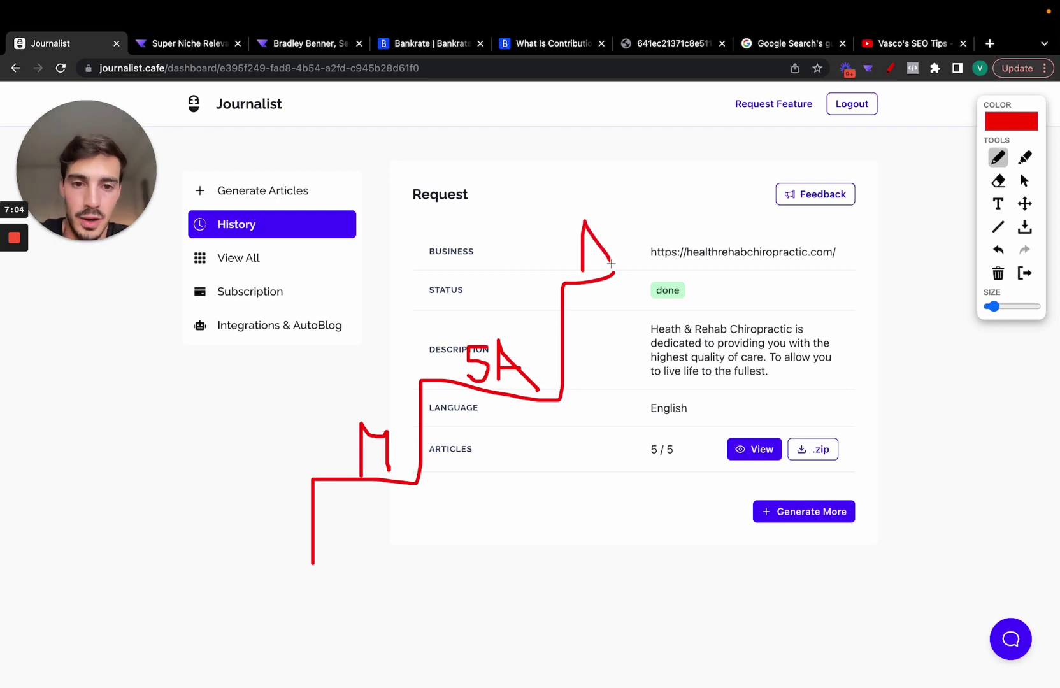
pyautogui.moveTo(568, 268); pyautogui.dragTo(585, 199)
pyautogui.click(1018, 272)
# Open the Integrations & AutoBlog page, which requires a subscription.
pyautogui.click(293, 320)
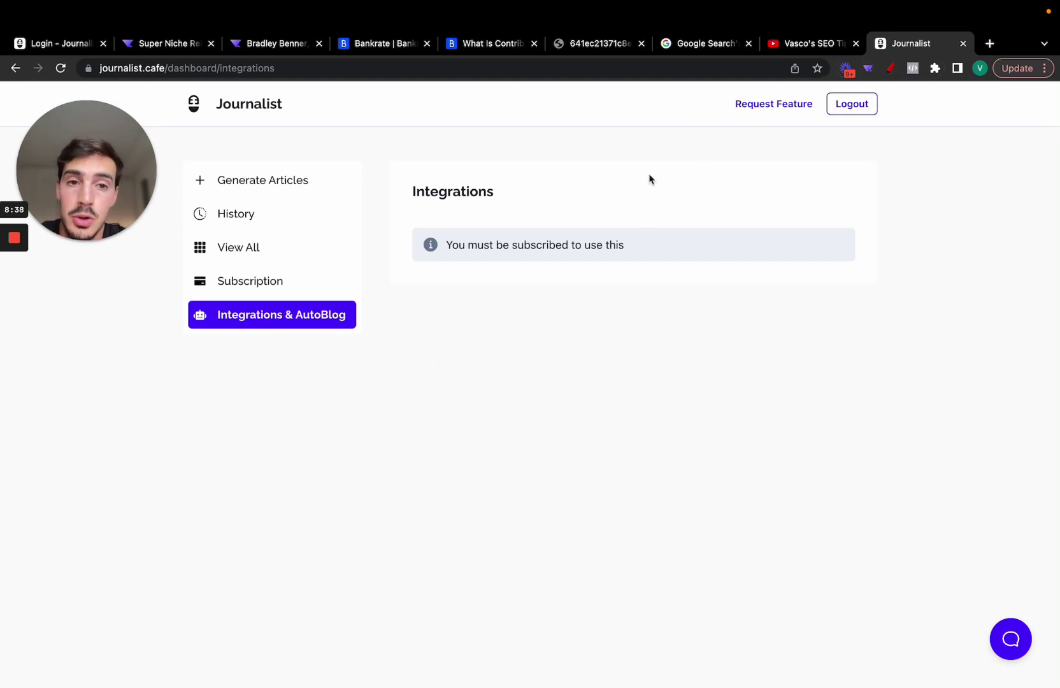
pyautogui.click(88, 242)
pyautogui.moveTo(261, 146); pyautogui.dragTo(1010, 213)
# Sketch the autoblog idea with the pen extension—a document, an arrow labelled P to a second page—then clear it.
pyautogui.click(890, 69)
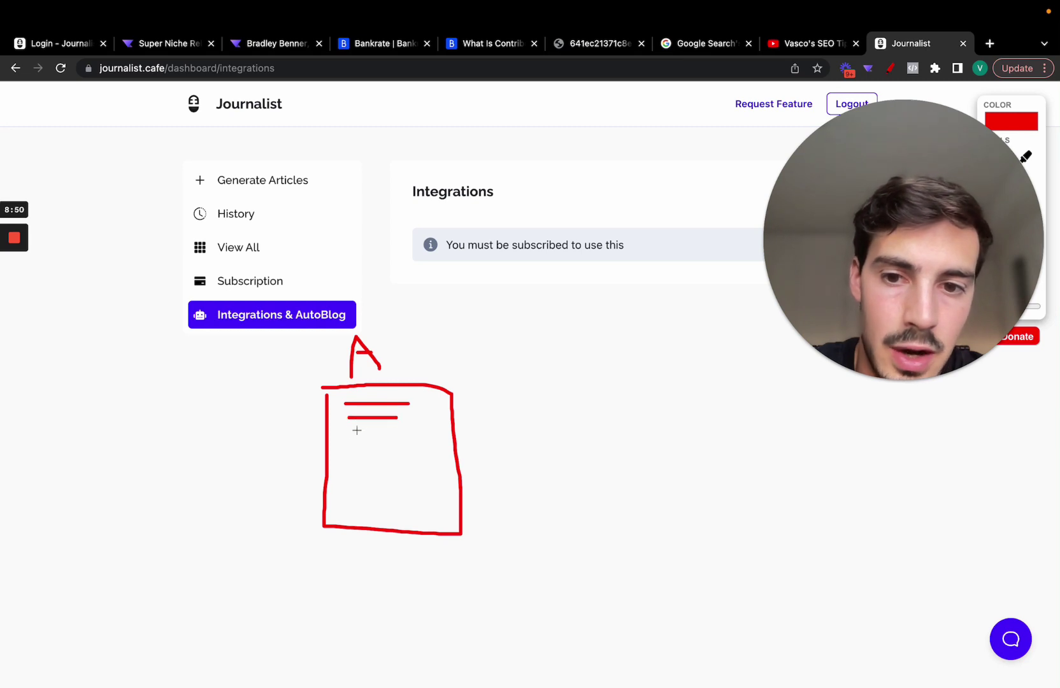
pyautogui.moveTo(350, 459); pyautogui.dragTo(444, 459)
pyautogui.moveTo(292, 400)
pyautogui.mouseDown()
pyautogui.moveTo(309, 403)
pyautogui.moveTo(294, 406)
pyautogui.mouseUp()
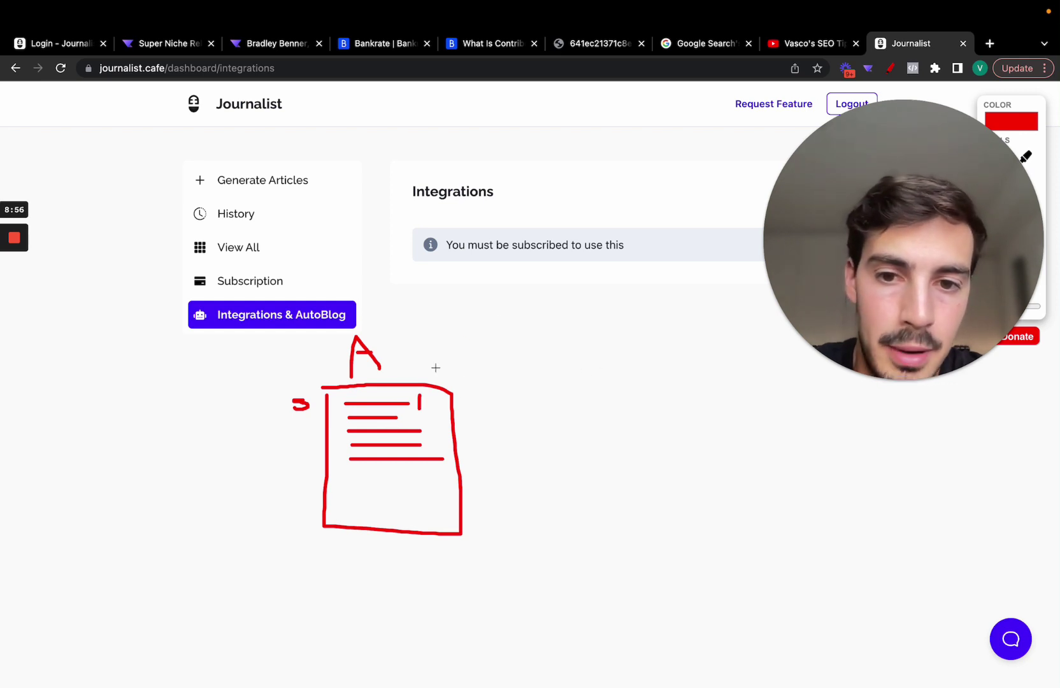
pyautogui.moveTo(419, 408)
pyautogui.mouseDown()
pyautogui.moveTo(596, 355)
pyautogui.moveTo(731, 494)
pyautogui.moveTo(630, 344)
pyautogui.moveTo(677, 361)
pyautogui.moveTo(652, 386)
pyautogui.moveTo(659, 405)
pyautogui.mouseUp()
pyautogui.moveTo(529, 304)
pyautogui.mouseDown()
pyautogui.moveTo(542, 268)
pyautogui.moveTo(529, 288)
pyautogui.moveTo(548, 300)
pyautogui.moveTo(590, 283)
pyautogui.moveTo(579, 296)
pyautogui.mouseUp()
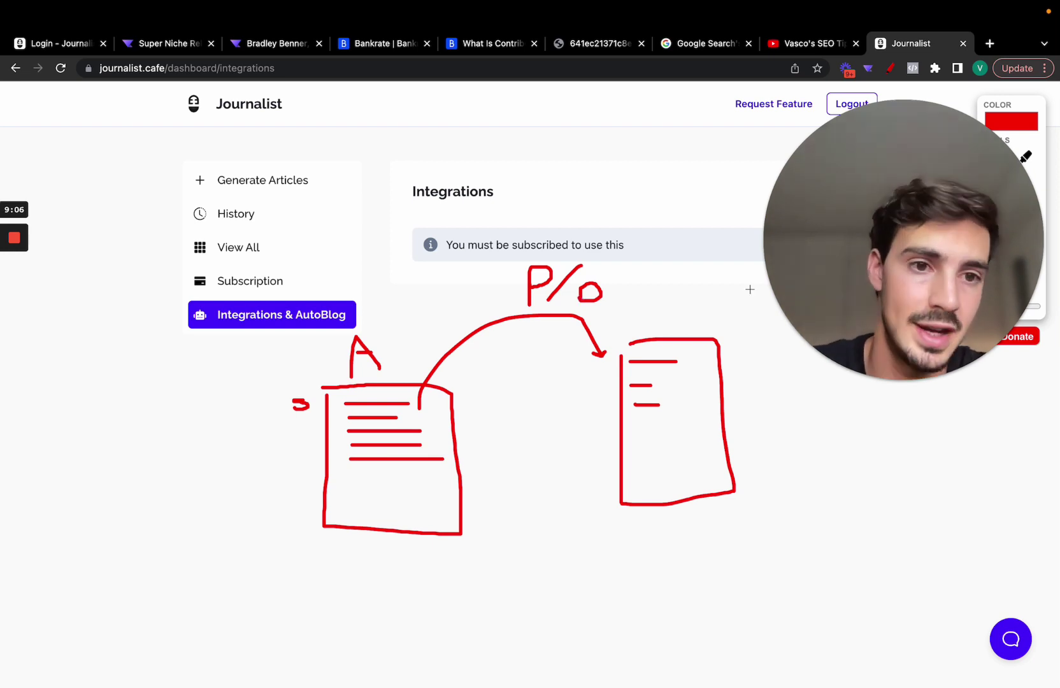
pyautogui.moveTo(920, 275)
pyautogui.moveTo(920, 275); pyautogui.dragTo(614, 261)
pyautogui.click(1022, 275)
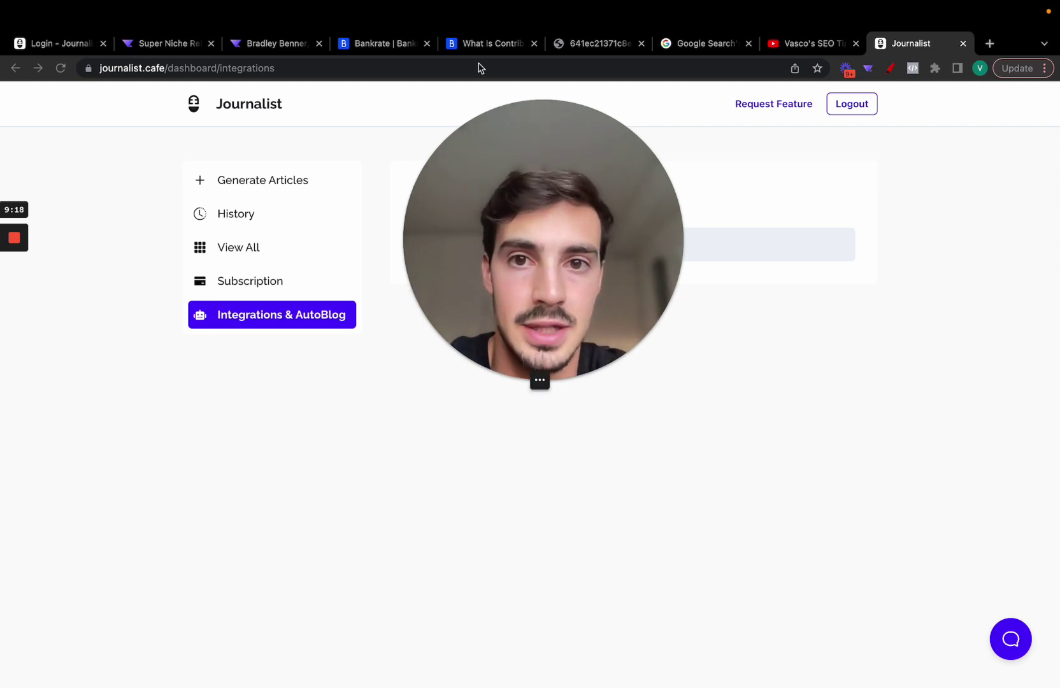
# Scroll through the Bankrate automated-content author page.
pyautogui.click(382, 44)
pyautogui.scroll(15, 494, 315)
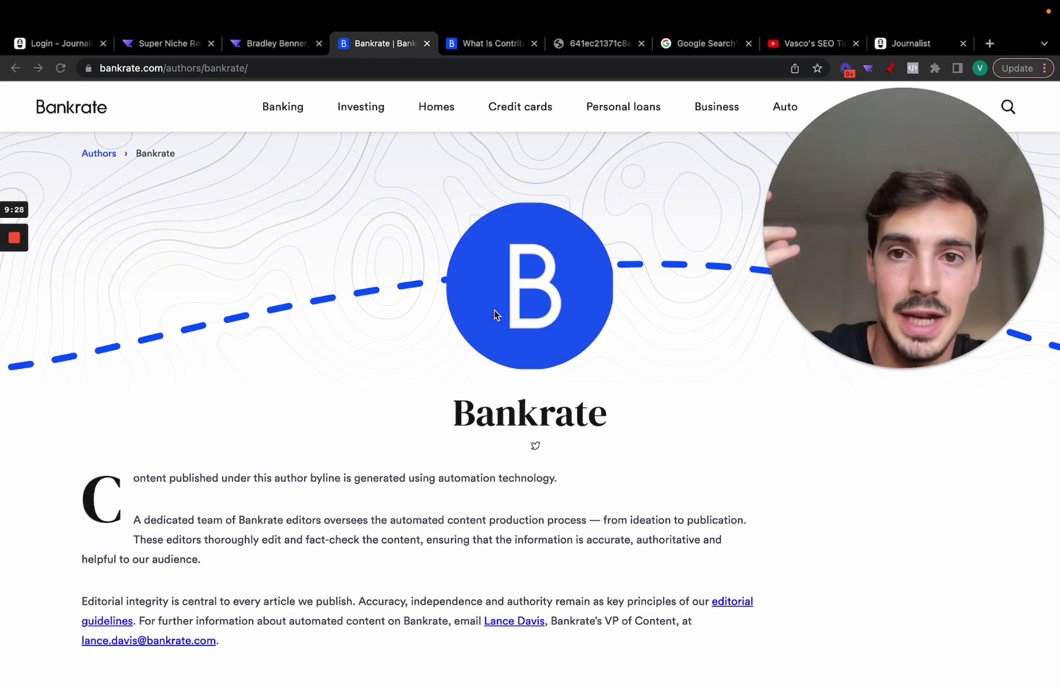
pyautogui.scroll(-1, 494, 315)
pyautogui.scroll(-2, 495, 314)
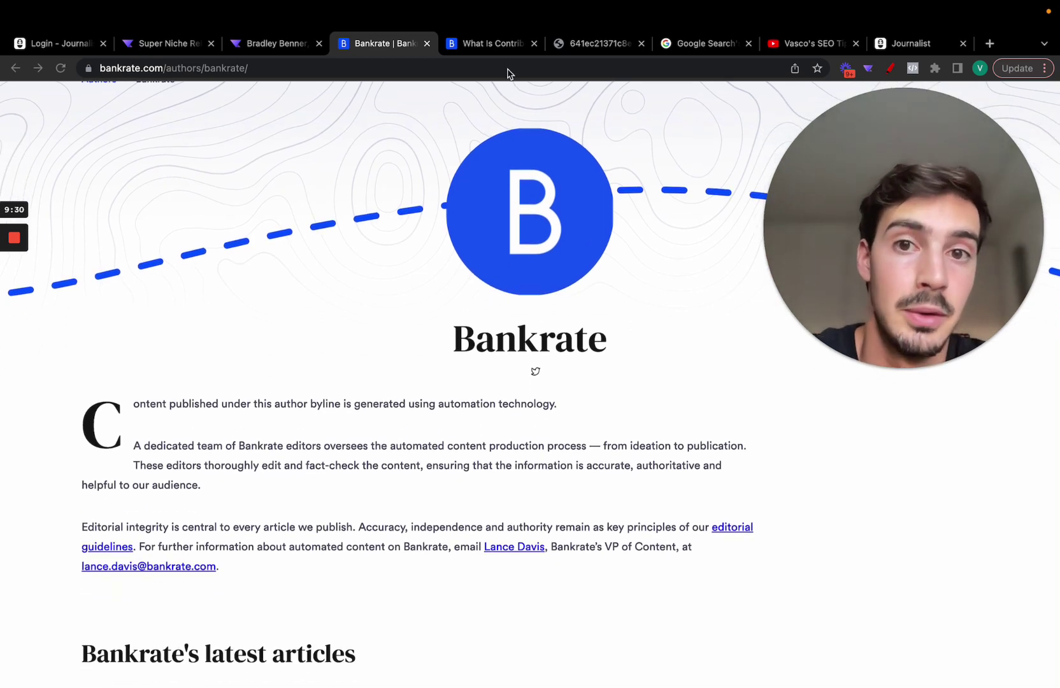
# Scroll through the Bankrate 'What Is Contribution Margin' article to its offers table.
pyautogui.click(503, 44)
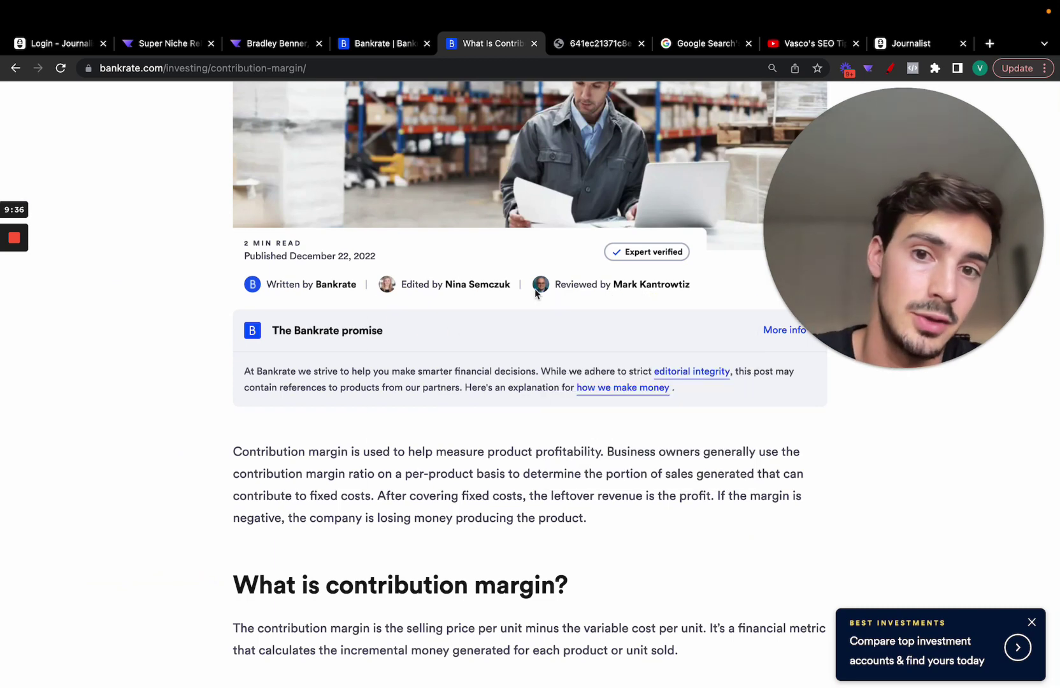
pyautogui.scroll(2, 535, 292)
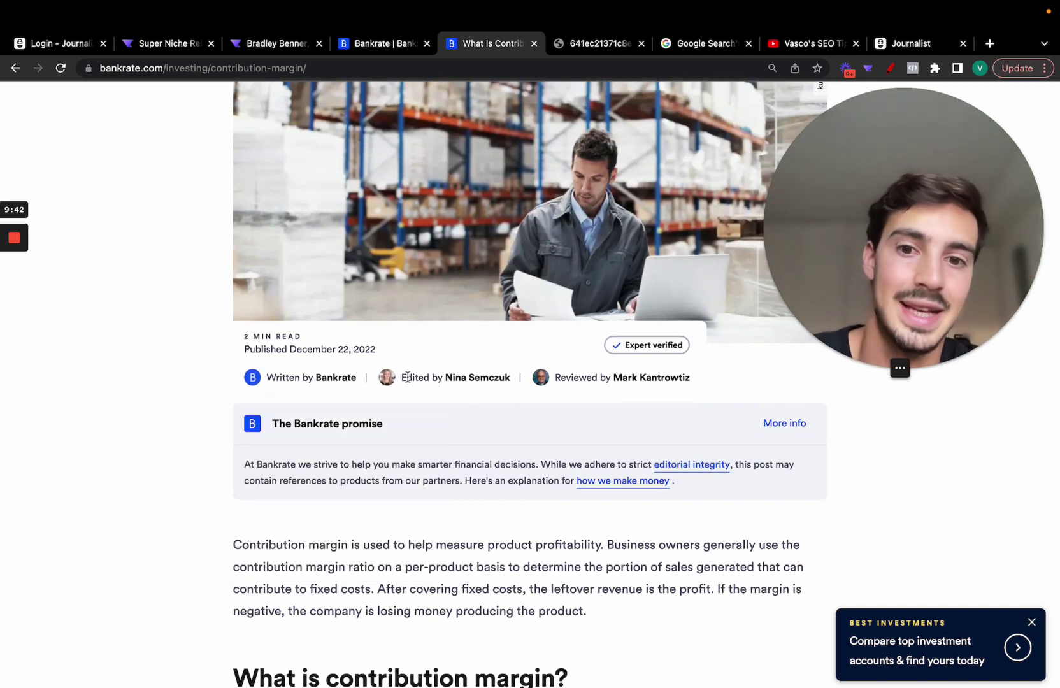
pyautogui.scroll(-20, 443, 376)
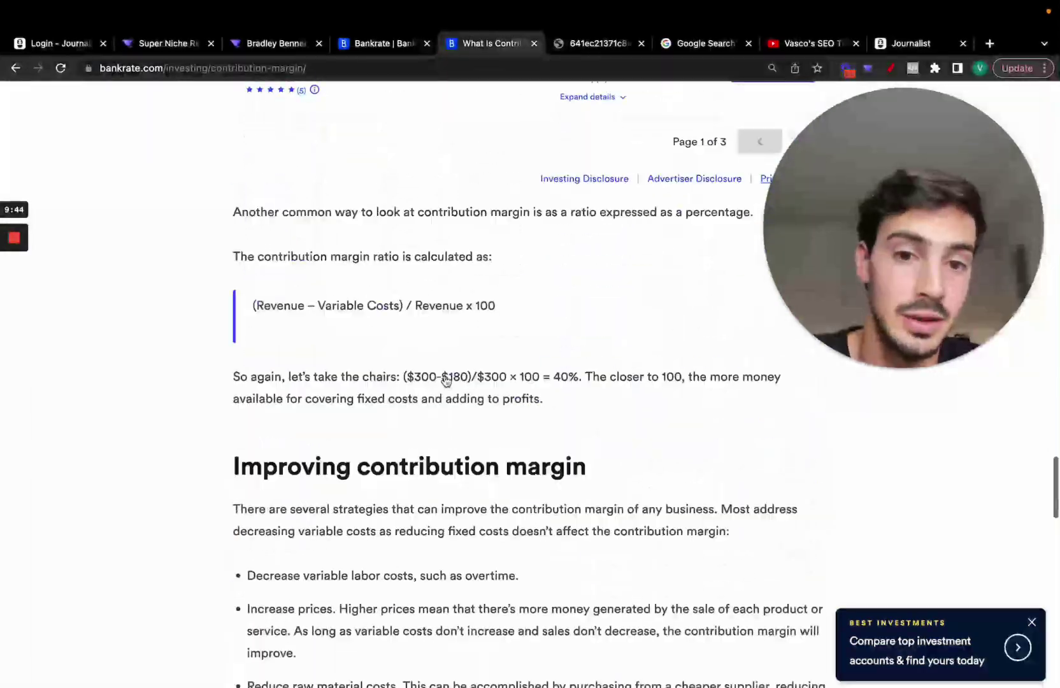
pyautogui.scroll(20, 445, 381)
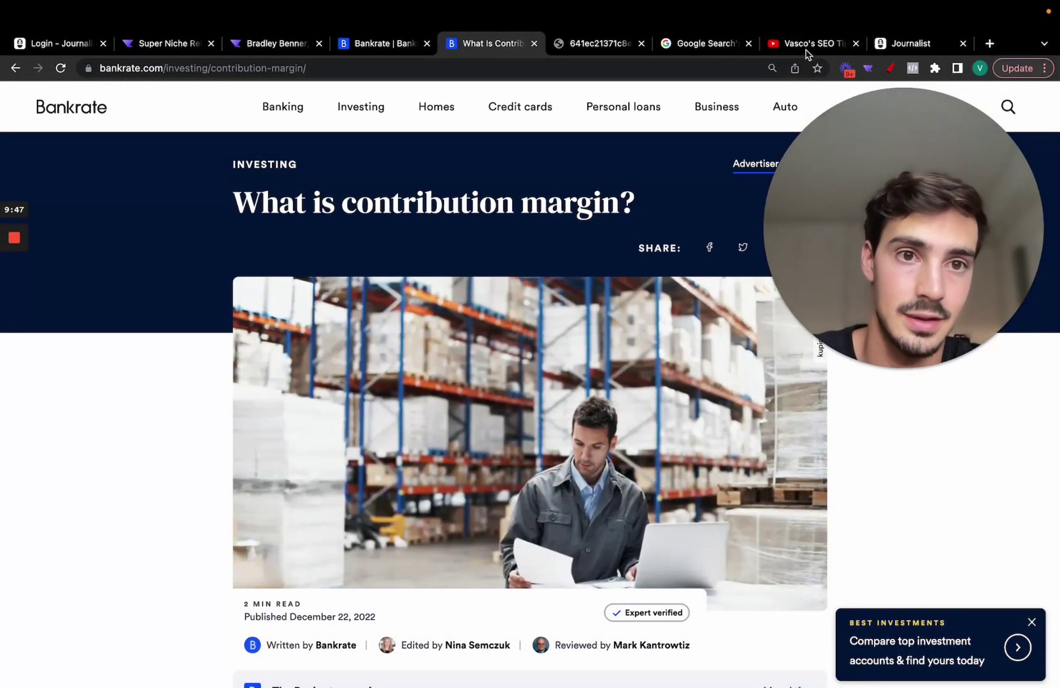
# Bring up Google Search Central's post on AI-generated content and mark its introduction in red.
pyautogui.click(807, 52)
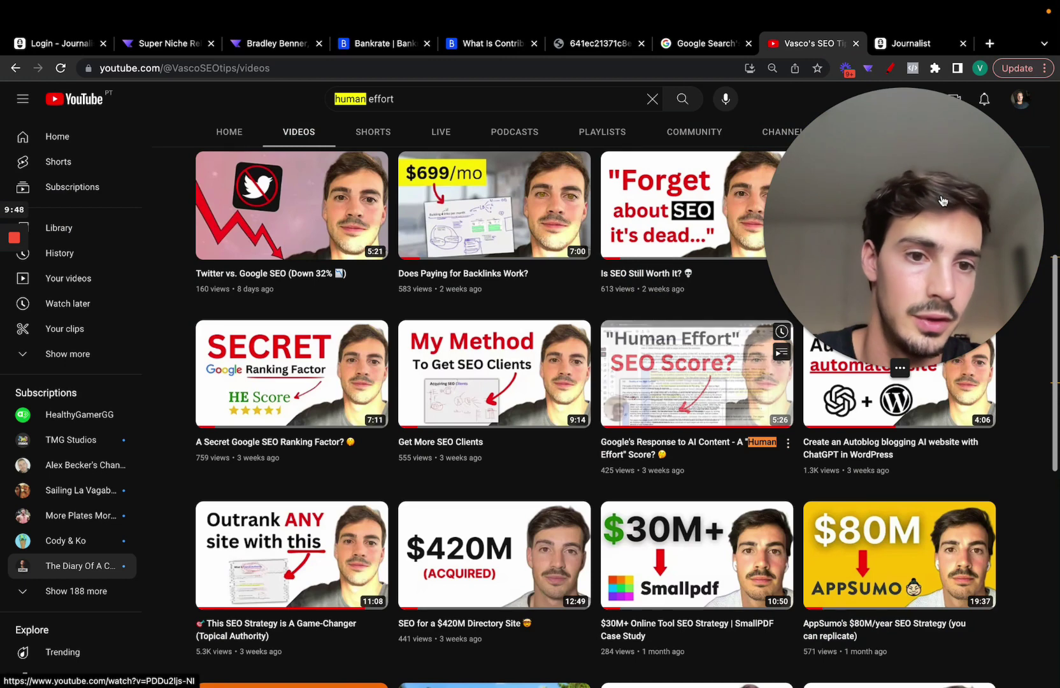
pyautogui.click(683, 46)
pyautogui.moveTo(580, 180); pyautogui.dragTo(552, 241)
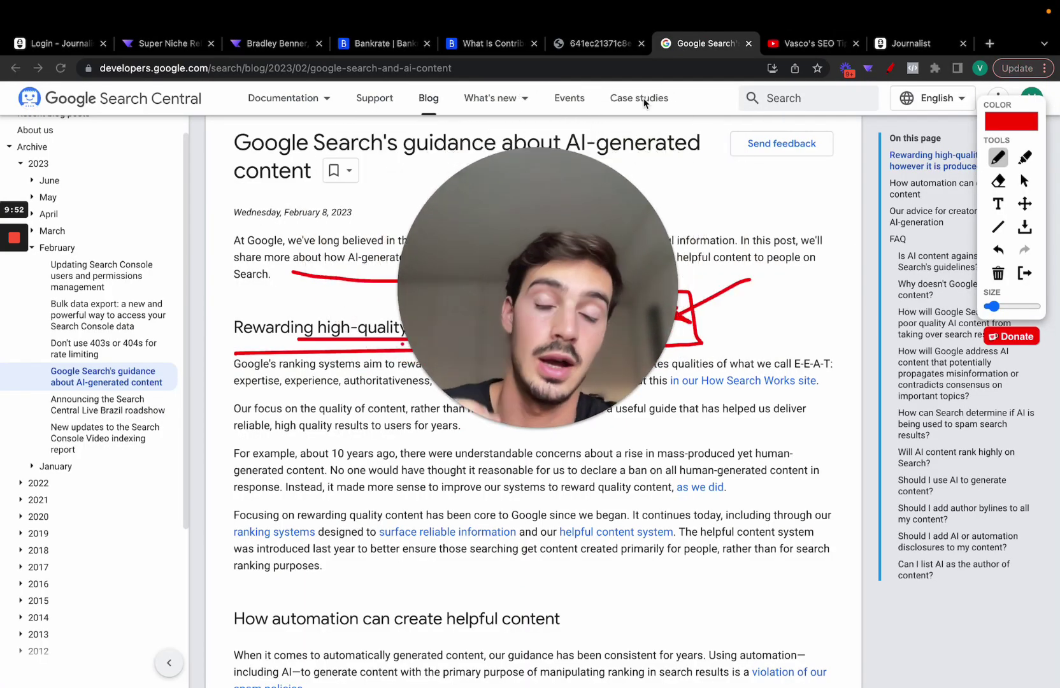
# Load the journalist.cafe homepage by removing '/login' from the address, then select the site address.
pyautogui.click(64, 45)
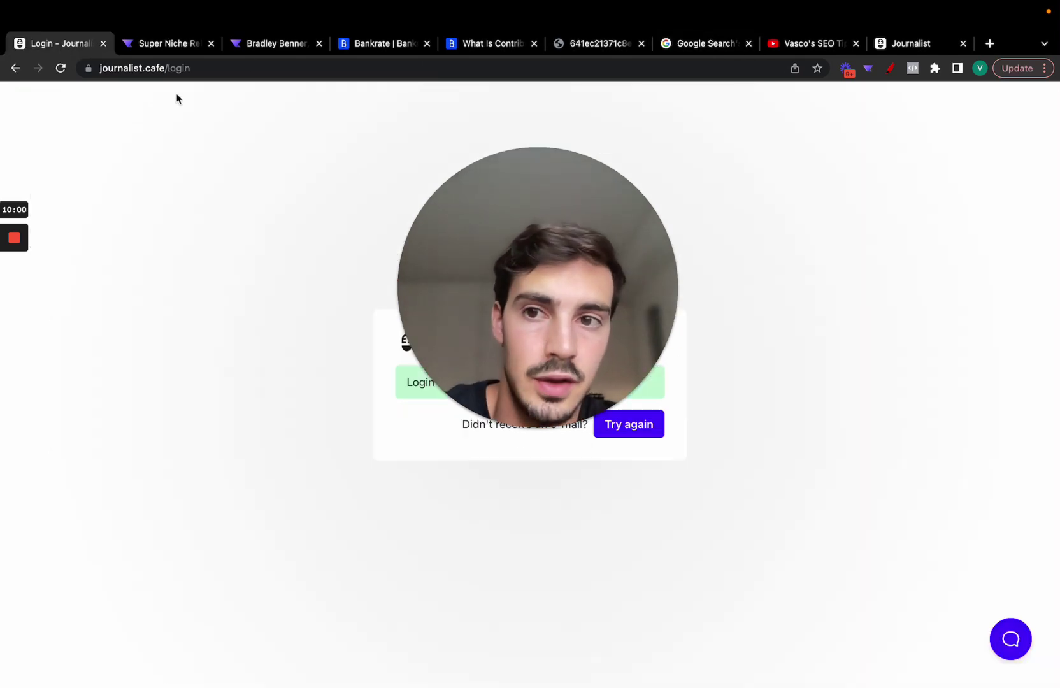
pyautogui.doubleClick(184, 68)
pyautogui.press('BackSpace')
pyautogui.press('Return')
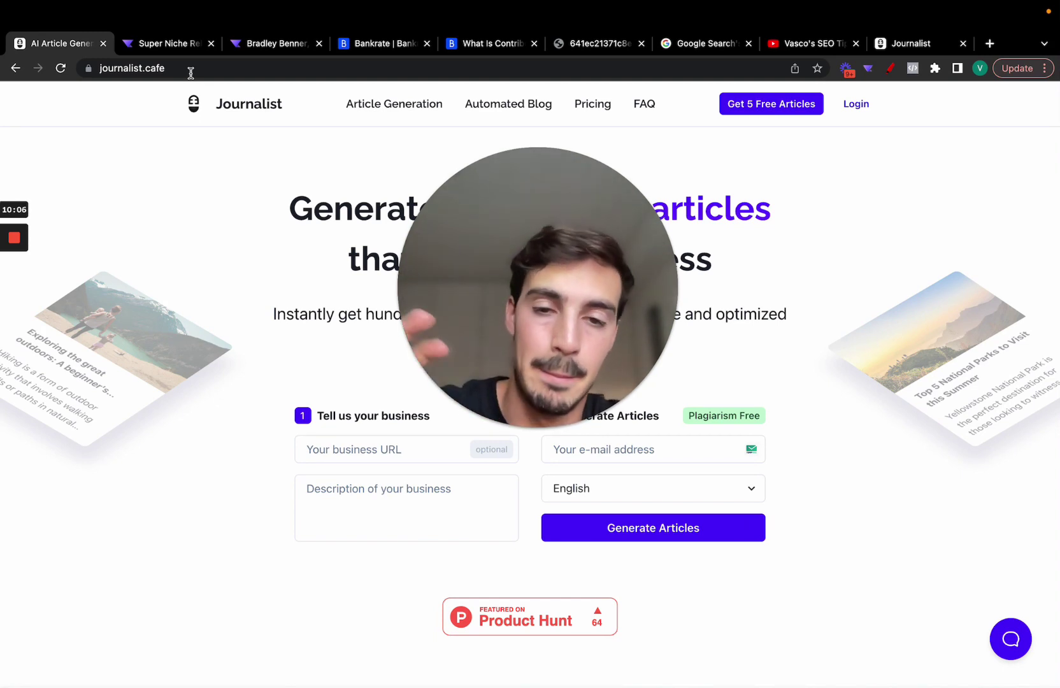
pyautogui.moveTo(539, 241); pyautogui.dragTo(854, 217)
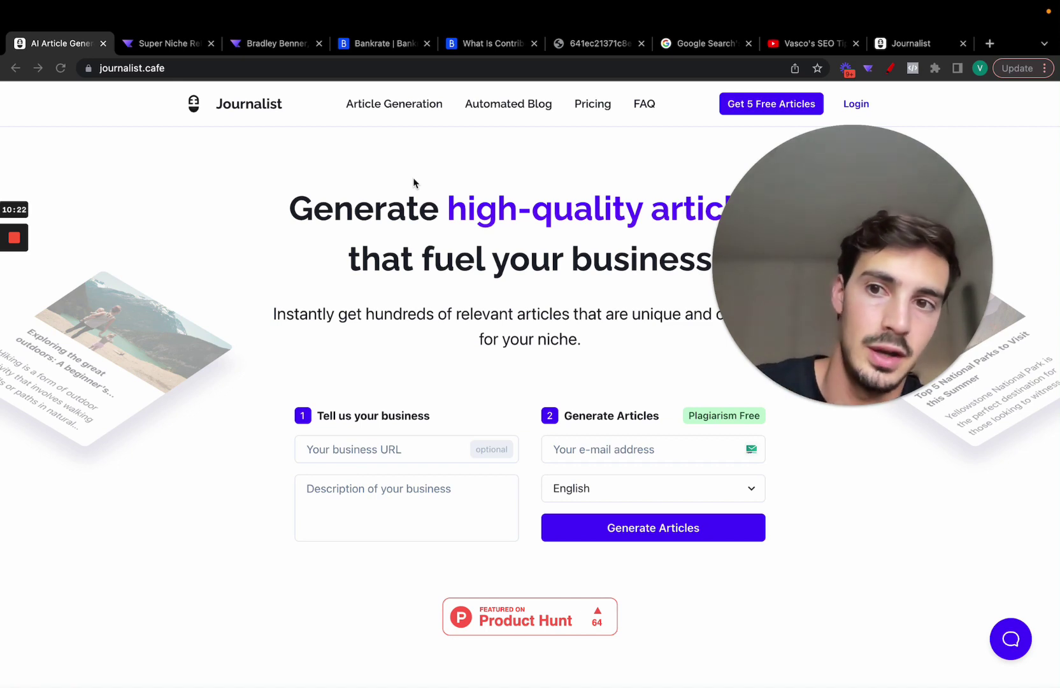
pyautogui.moveTo(814, 278); pyautogui.dragTo(513, 278)
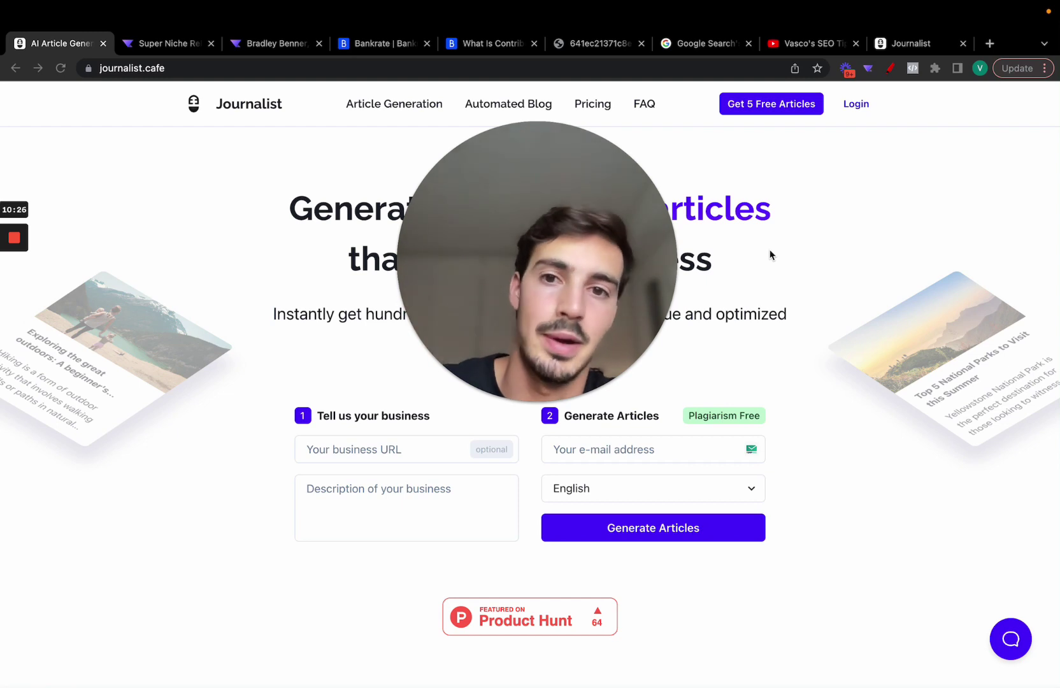
pyautogui.click(159, 69)
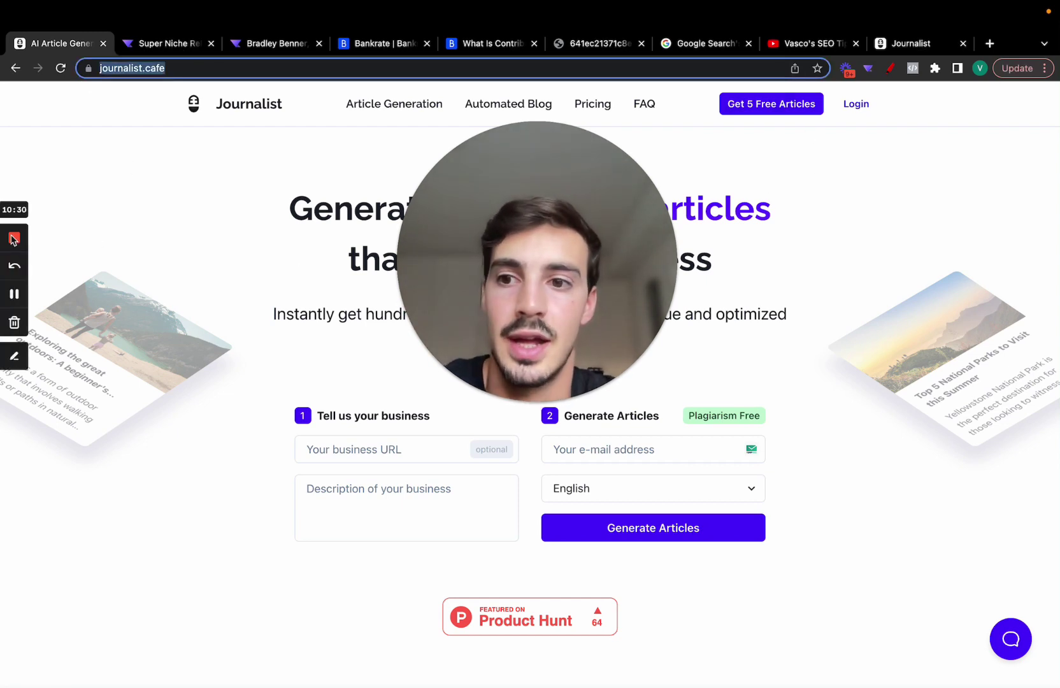